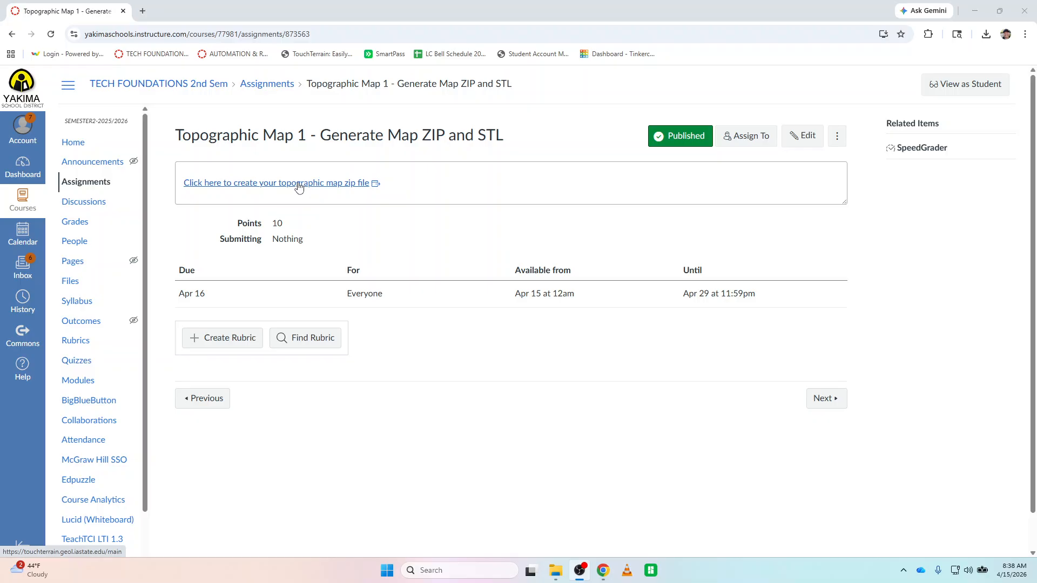
Open TouchTerrain from the assignment's topographic map link, dismiss the Google Maps notice, and increase the terrain overlay's transparency
{"action": "left_click", "coordinate": [299, 183]}
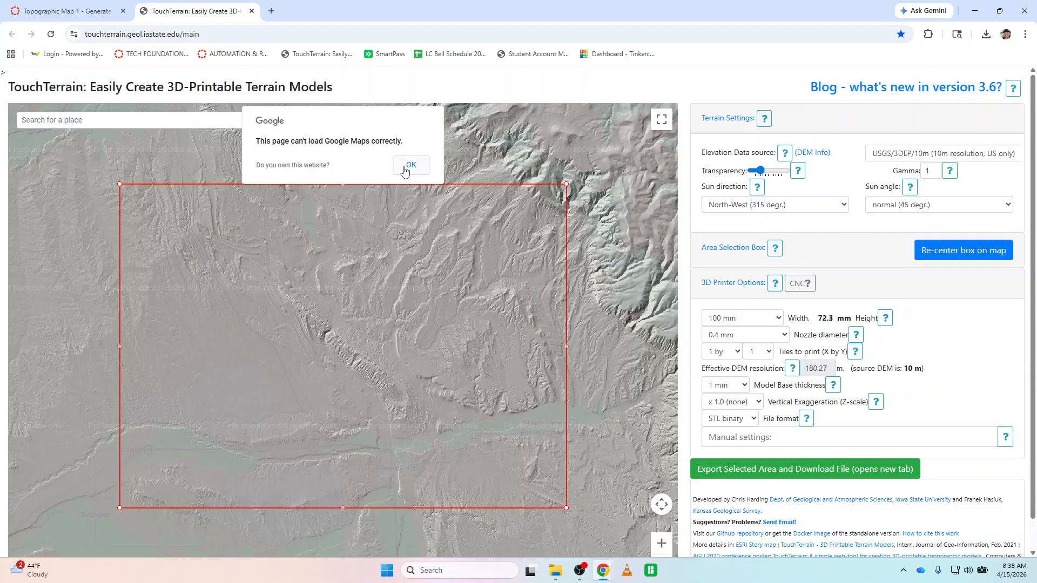
{"action": "left_click", "coordinate": [409, 166]}
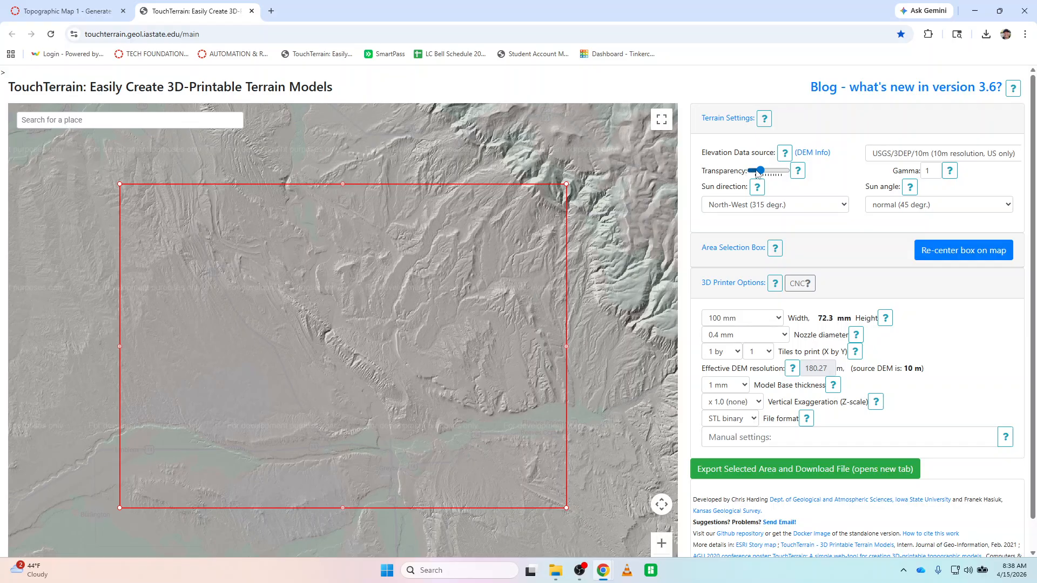
{"action": "left_click_drag", "start_coordinate": [757, 172], "coordinate": [777, 178]}
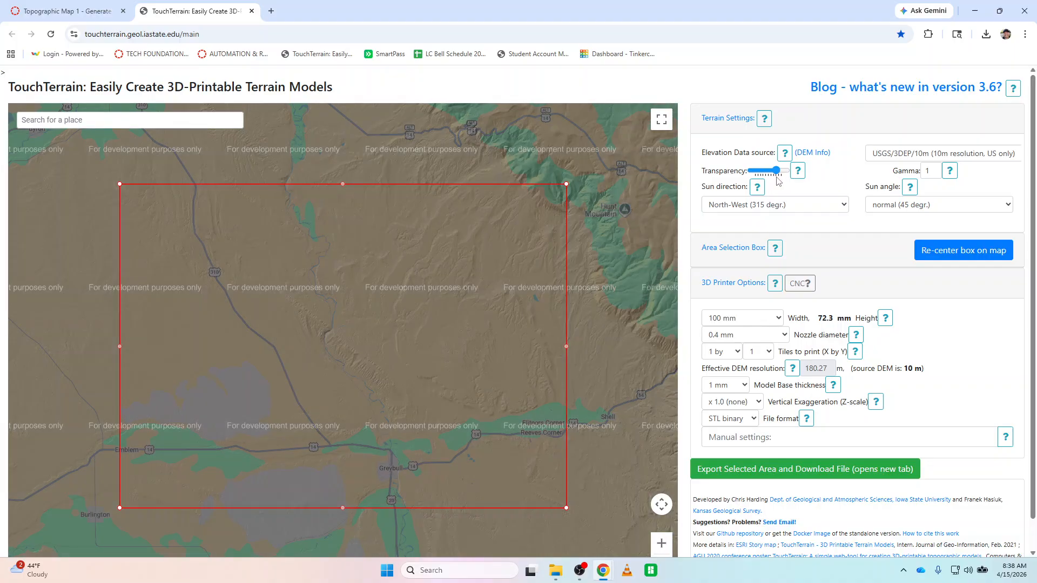
{"action": "left_click_drag", "start_coordinate": [778, 180], "coordinate": [775, 180]}
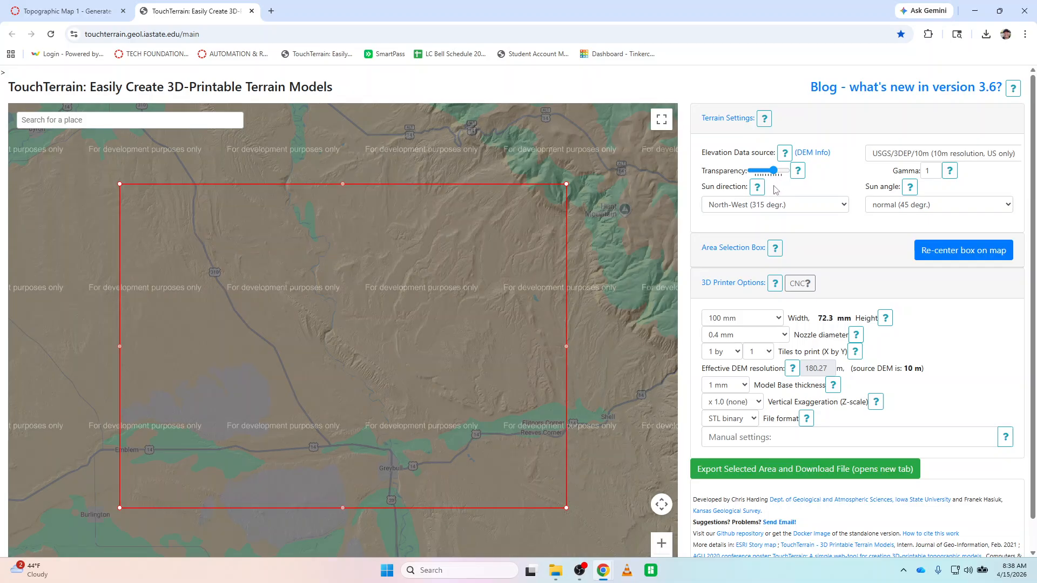
{"action": "left_click_drag", "start_coordinate": [775, 189], "coordinate": [776, 191]}
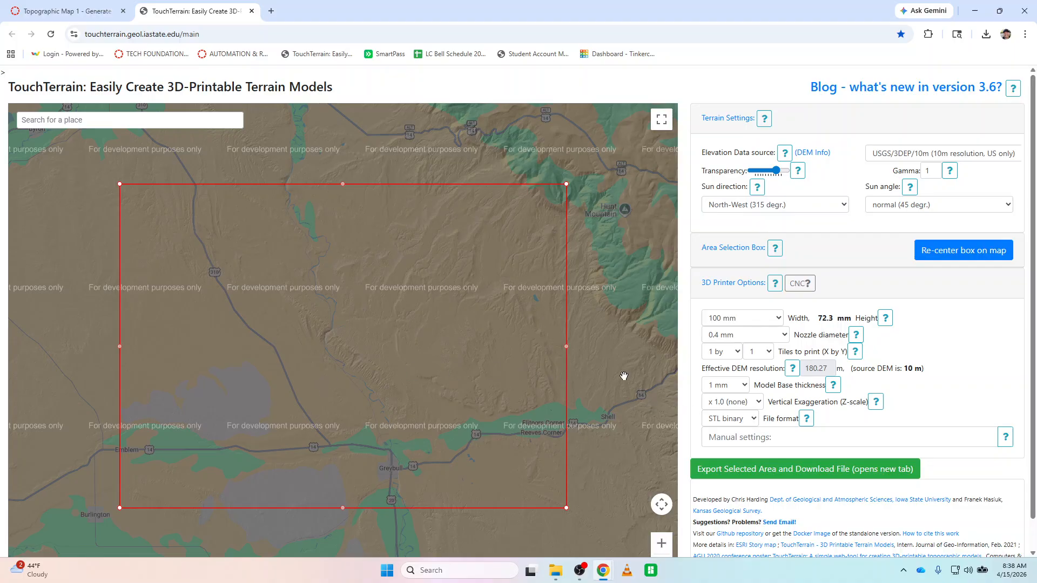
Examine the region around the selection box on the map at wider zoom levels
{"action": "scroll", "coordinate": [701, 313], "scroll_direction": "down", "scroll_amount": 1}
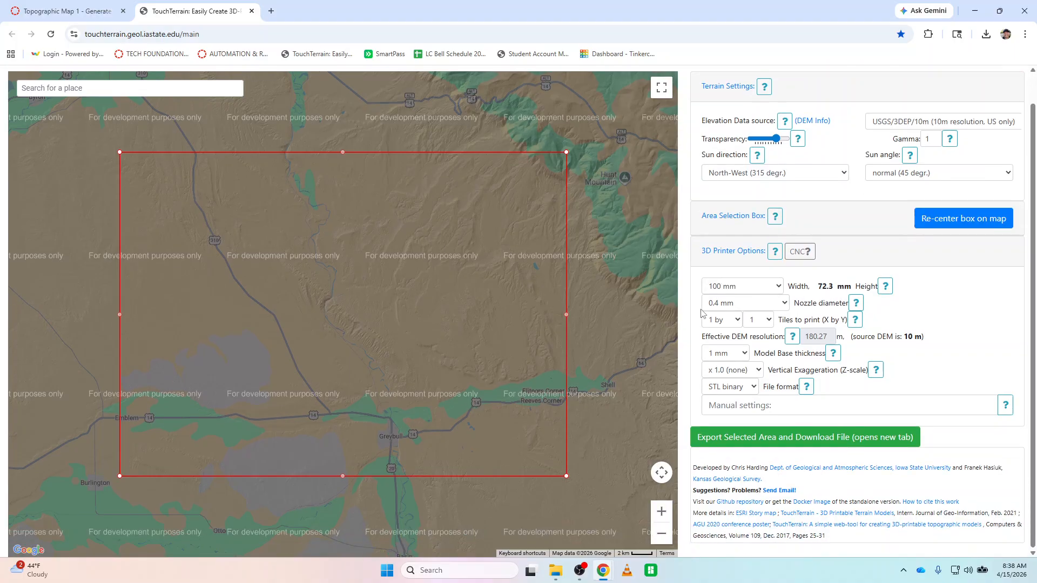
{"action": "left_click", "coordinate": [661, 534]}
{"action": "left_click", "coordinate": [661, 535]}
{"action": "left_click", "coordinate": [661, 535]}
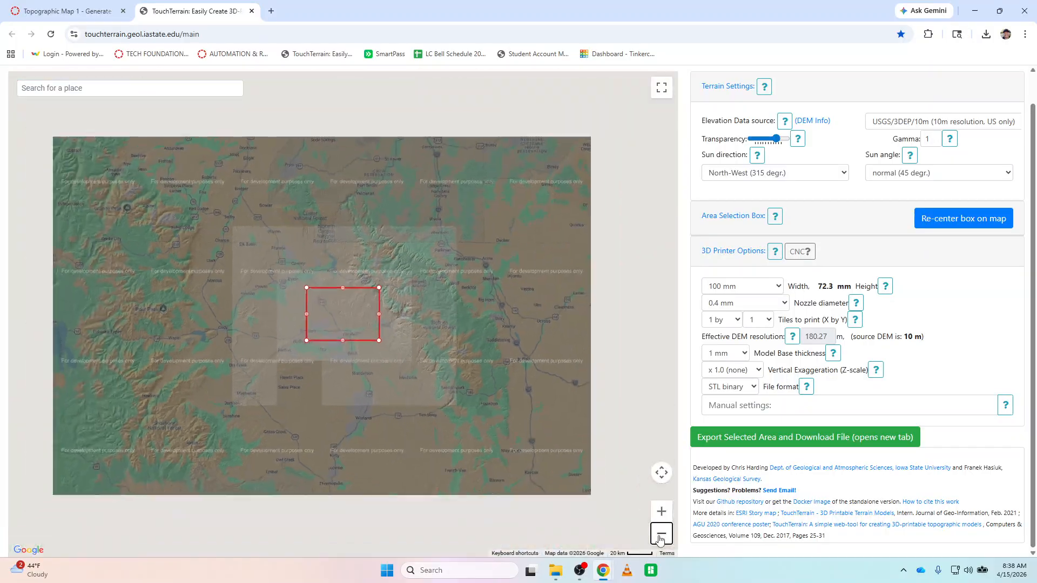
{"action": "left_click", "coordinate": [661, 534]}
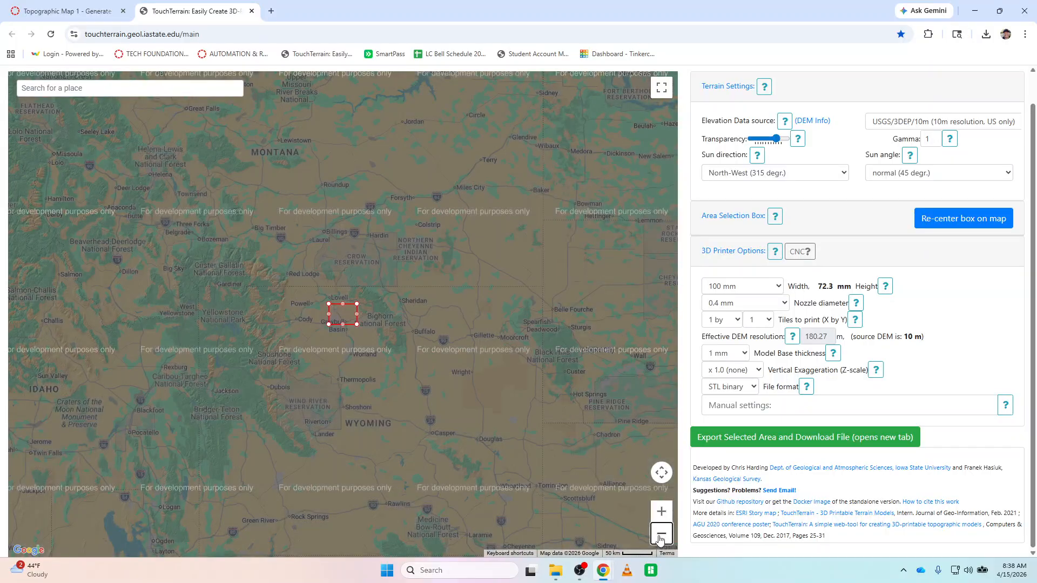
{"action": "left_click", "coordinate": [660, 535]}
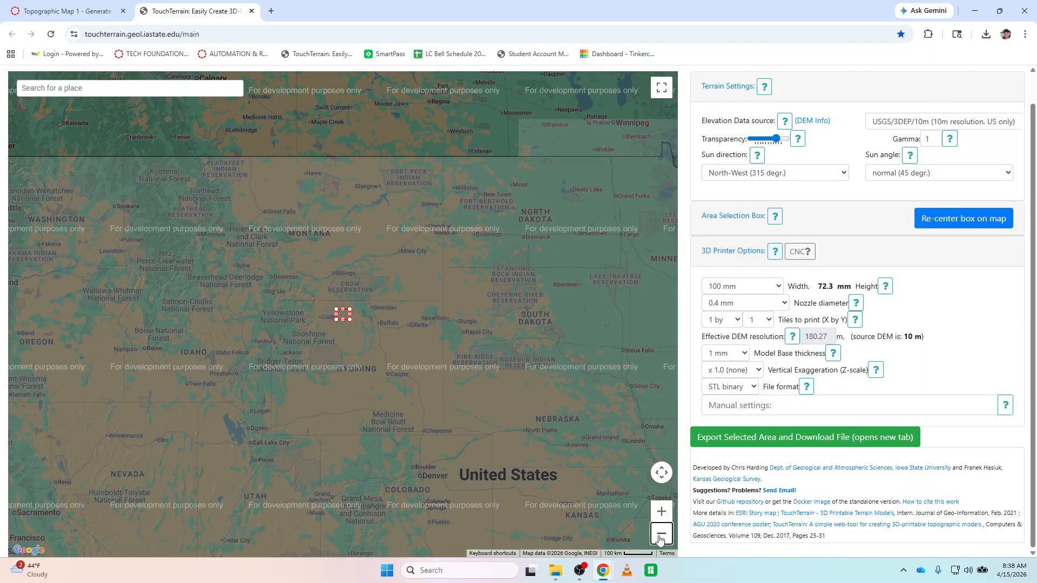
{"action": "left_click", "coordinate": [661, 510]}
{"action": "left_click", "coordinate": [662, 510]}
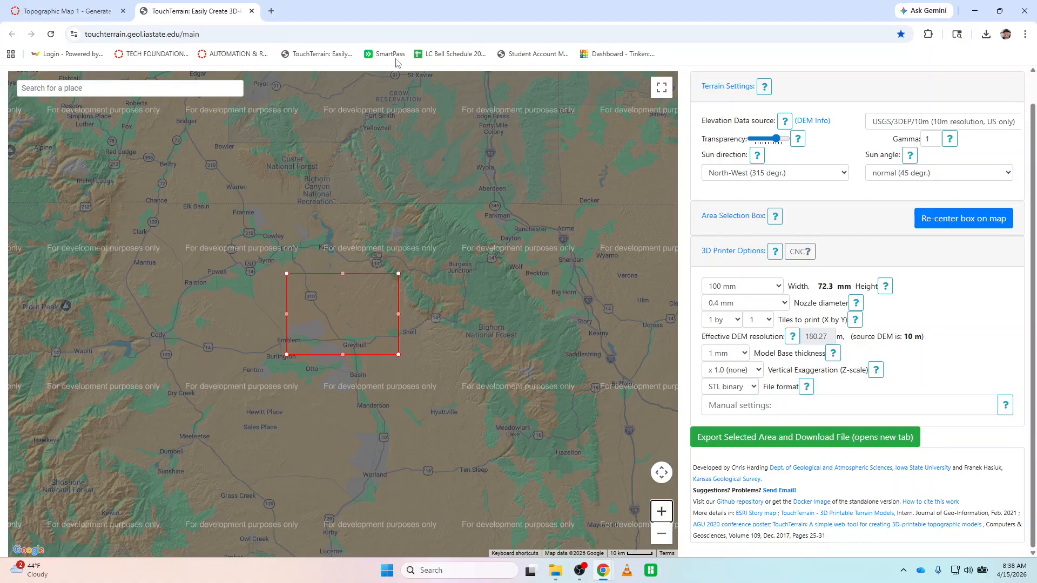
Search the map for Yakima and view the selection box with its surroundings
{"action": "left_click", "coordinate": [196, 90]}
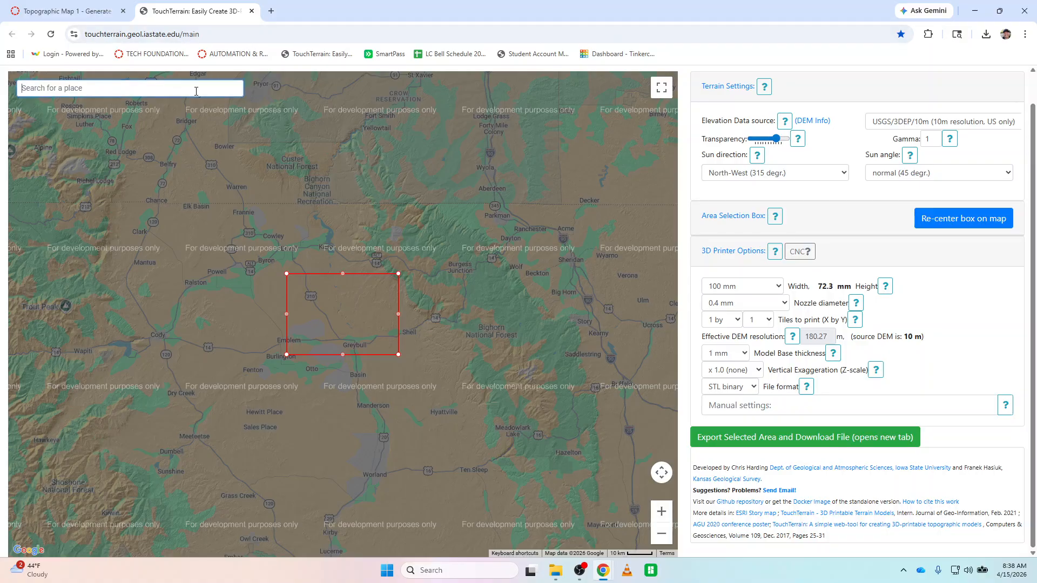
{"action": "type", "text": "Yakima"}
{"action": "key", "text": "Return"}
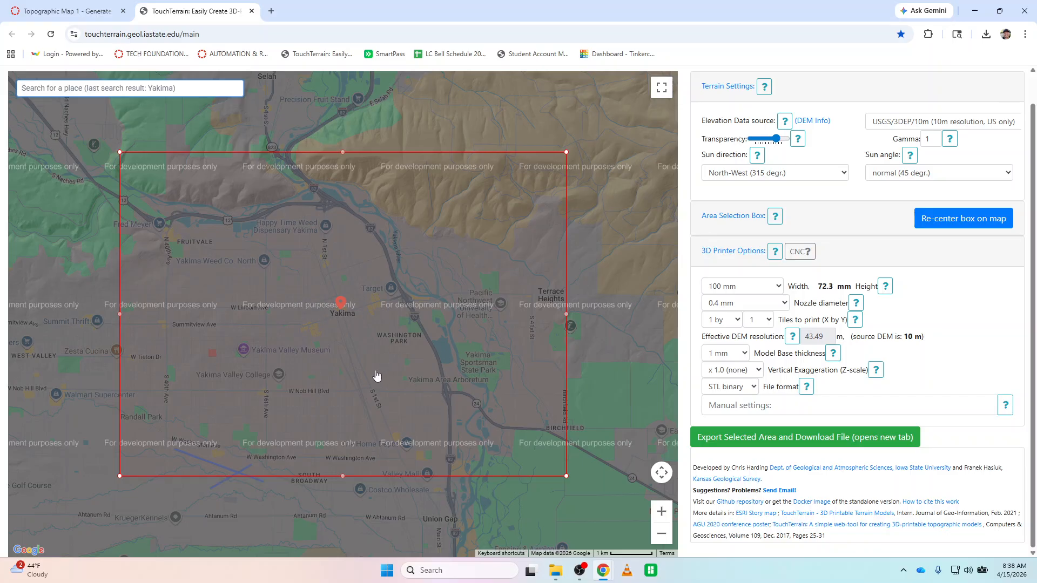
{"action": "left_click", "coordinate": [660, 533]}
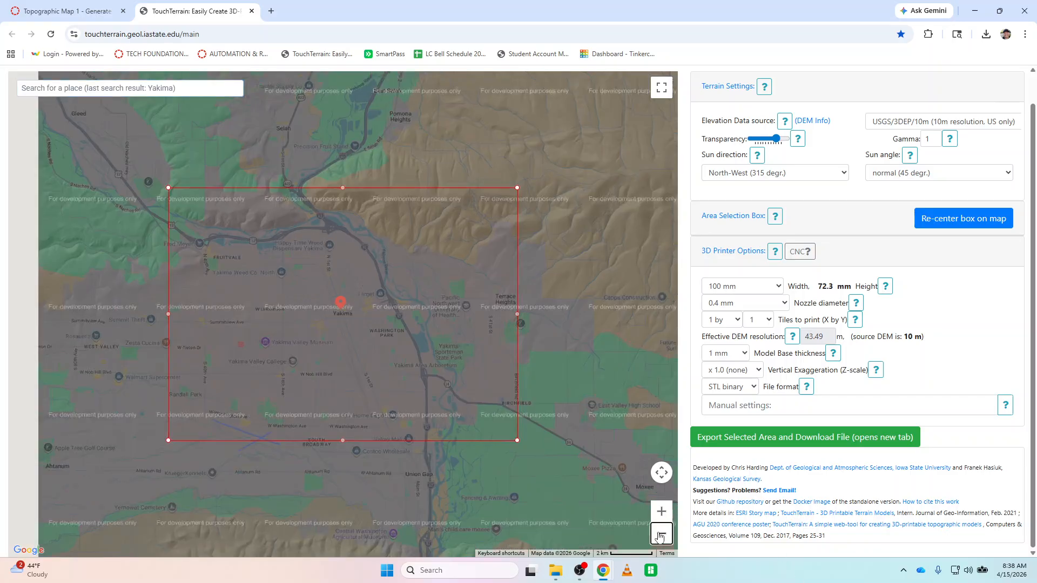
{"action": "left_click", "coordinate": [661, 533]}
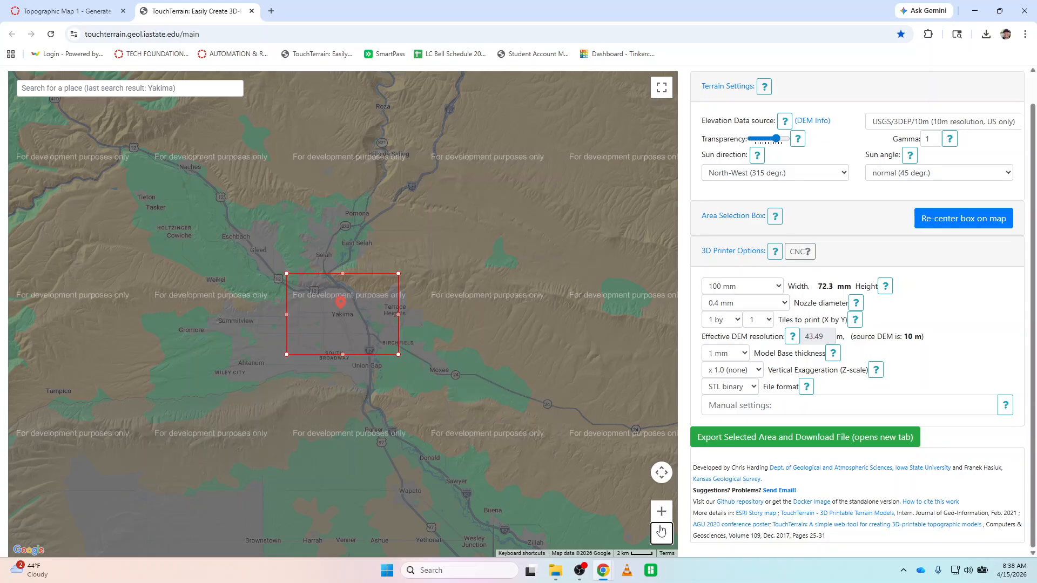
{"action": "left_click", "coordinate": [661, 511]}
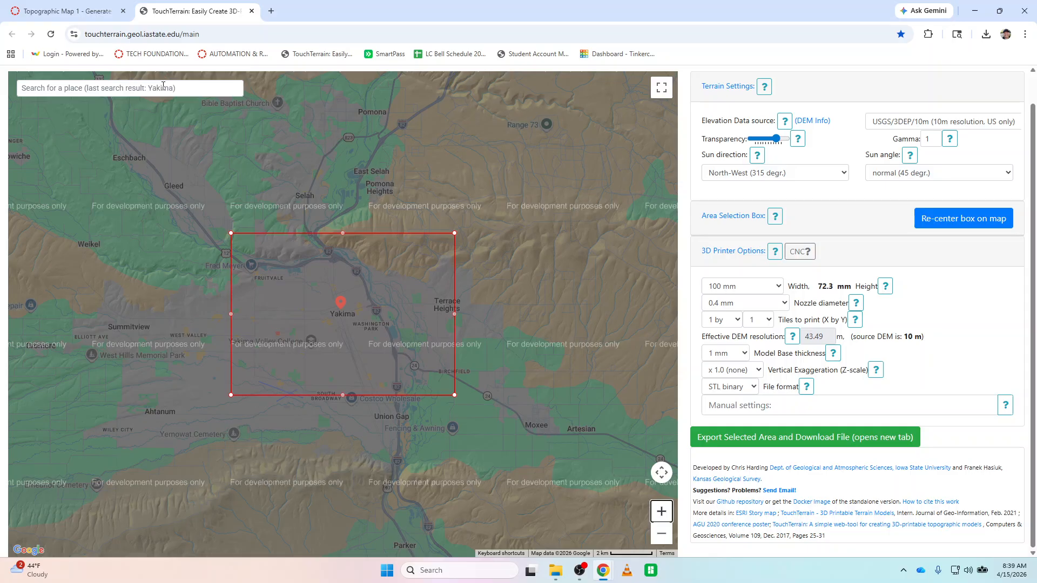
Close the TouchTerrain page, reopen it from the assignment's link, and dismiss the Google Maps notice
{"action": "left_click", "coordinate": [252, 11]}
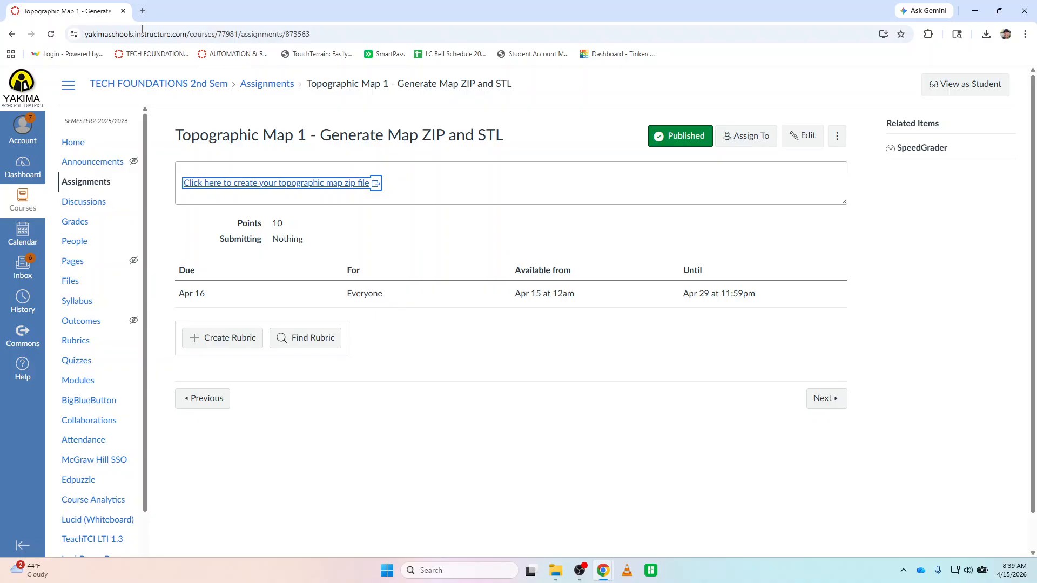
{"action": "left_click", "coordinate": [224, 183]}
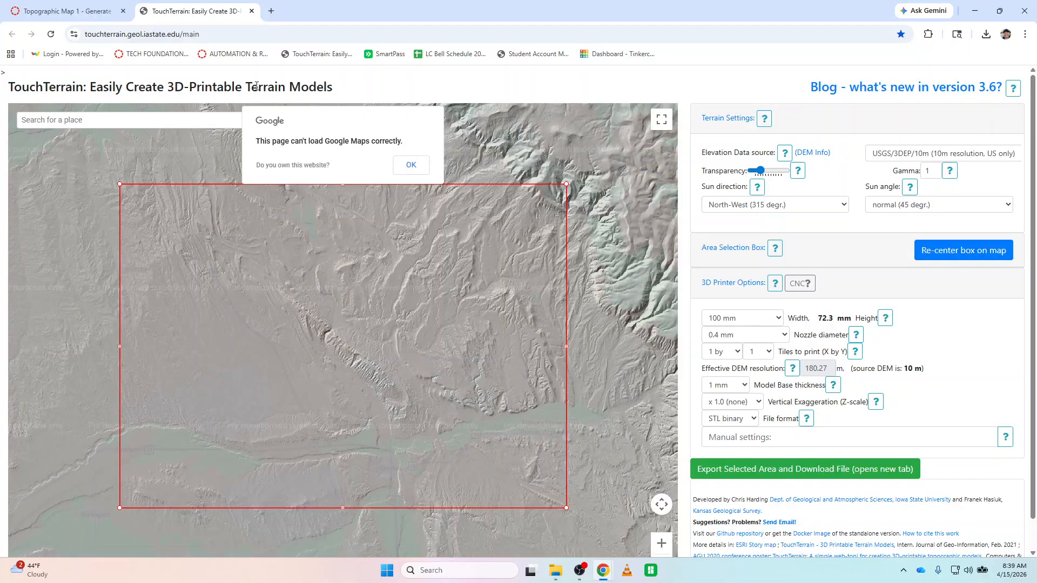
{"action": "left_click", "coordinate": [411, 164]}
Try to find "mt adams" with the place search, dismiss the alert, and clear the search text
{"action": "left_click", "coordinate": [171, 123]}
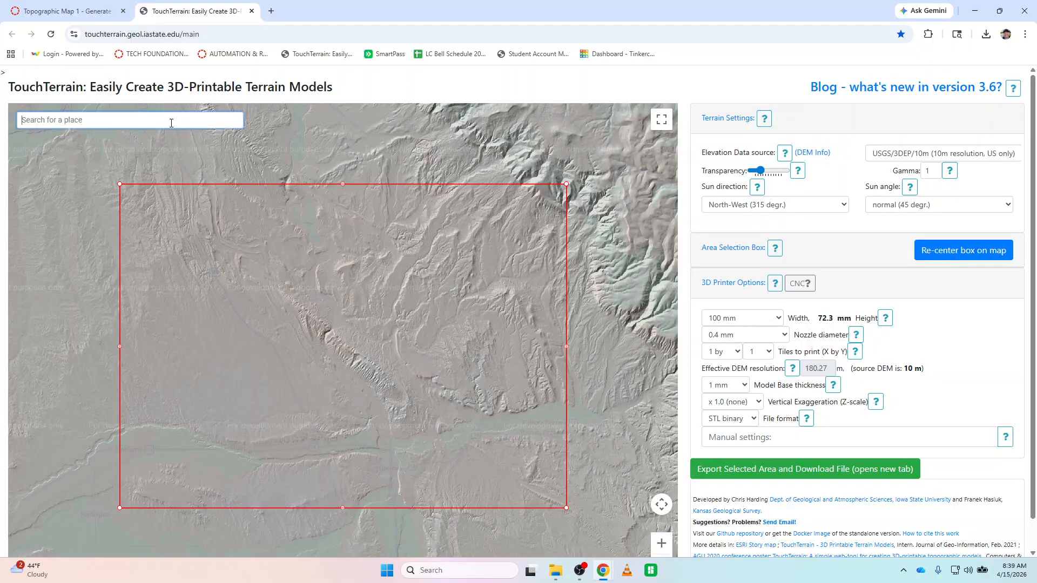
{"action": "type", "text": "mt adams"}
{"action": "key", "text": "Return"}
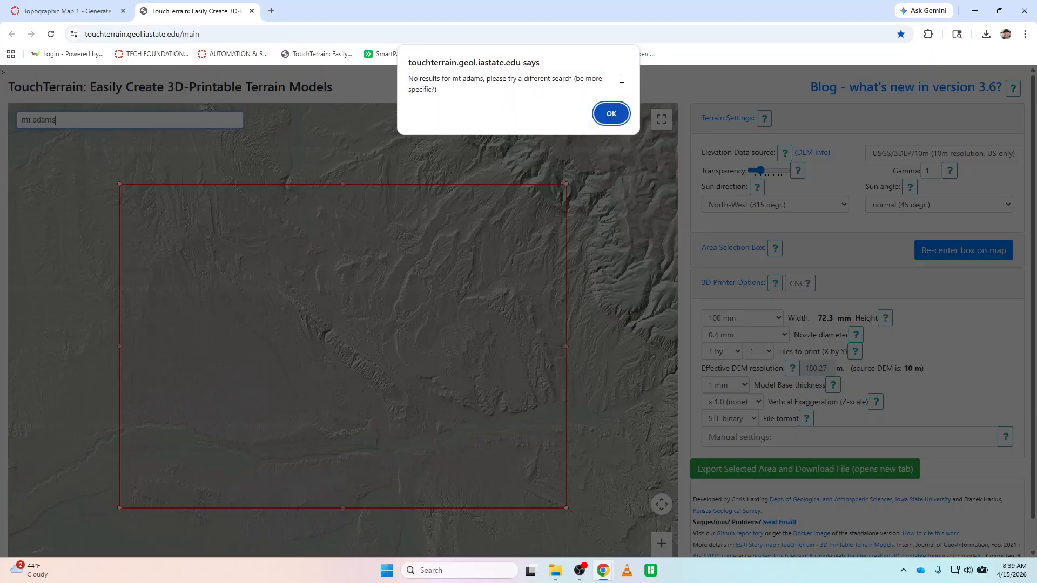
{"action": "left_click", "coordinate": [611, 113]}
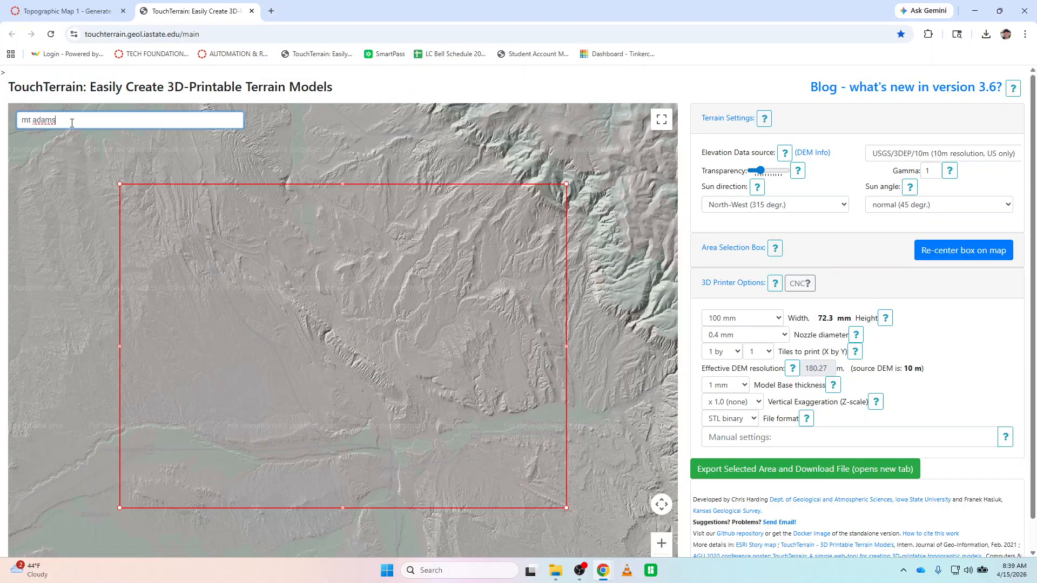
{"action": "left_click_drag", "start_coordinate": [72, 123], "coordinate": [9, 119]}
{"action": "key", "text": "BackSpace"}
Locate Mt Adams in Washington on the map and adjust the overlay transparency so its terrain relief stands out
{"action": "scroll", "coordinate": [622, 373], "scroll_direction": "down", "scroll_amount": 1}
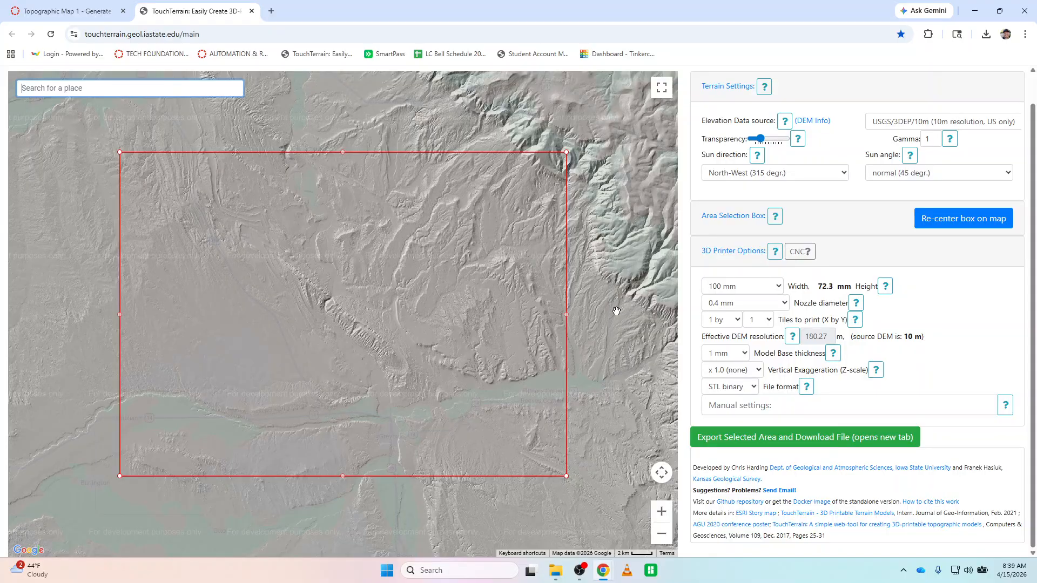
{"action": "scroll", "coordinate": [616, 311], "scroll_direction": "down", "scroll_amount": 5, "text": "ctrl"}
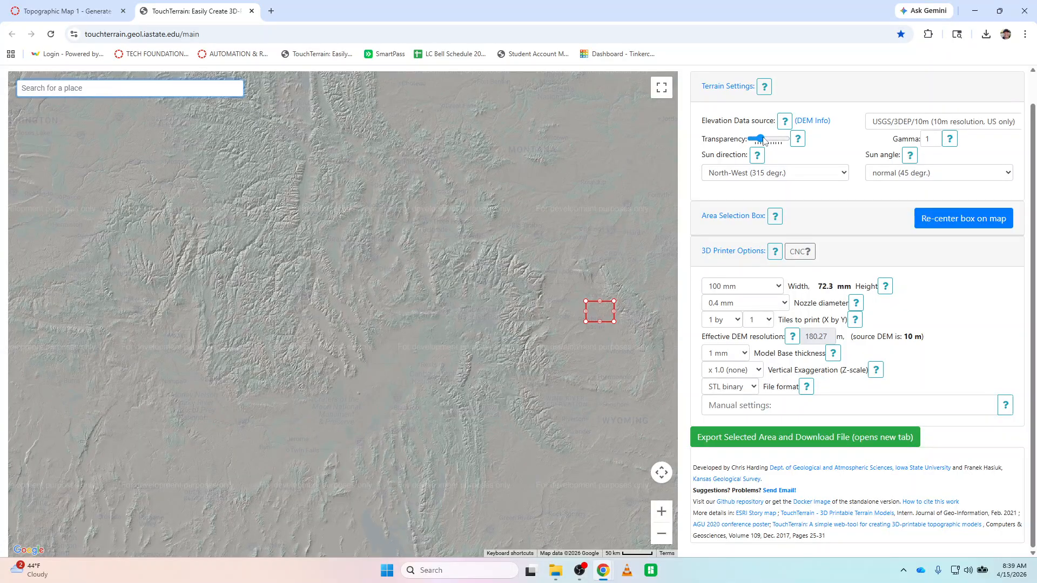
{"action": "left_click_drag", "start_coordinate": [759, 139], "coordinate": [776, 142]}
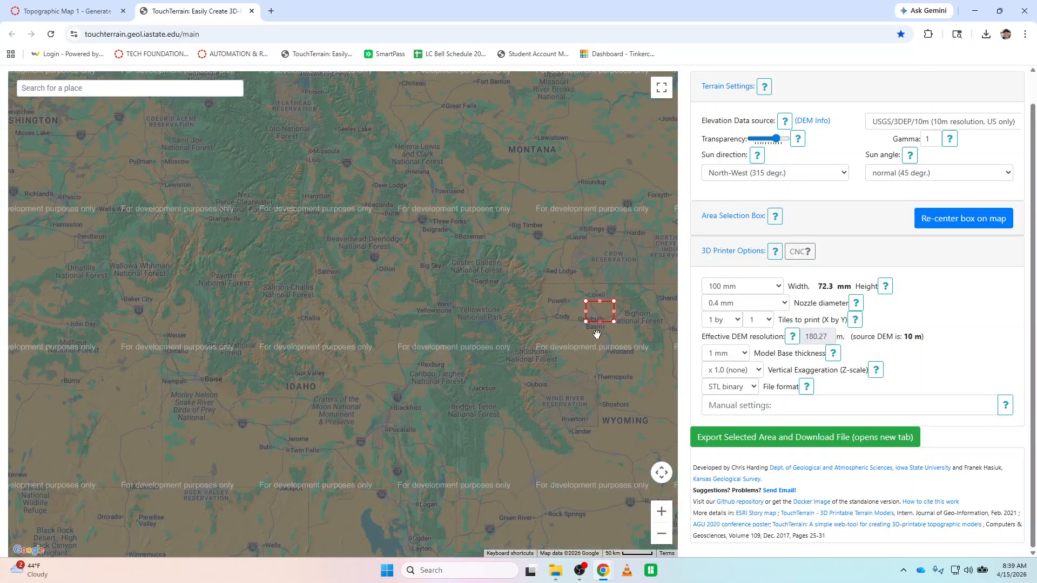
{"action": "scroll", "coordinate": [512, 347], "scroll_direction": "down", "scroll_amount": 2, "text": "ctrl"}
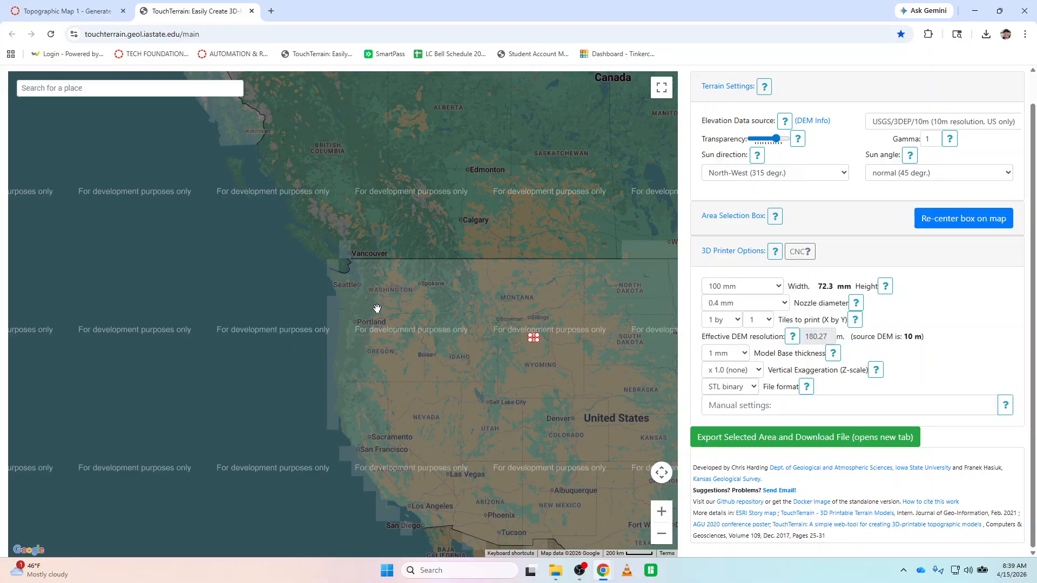
{"action": "scroll", "coordinate": [380, 308], "scroll_direction": "up", "scroll_amount": 3, "text": "ctrl"}
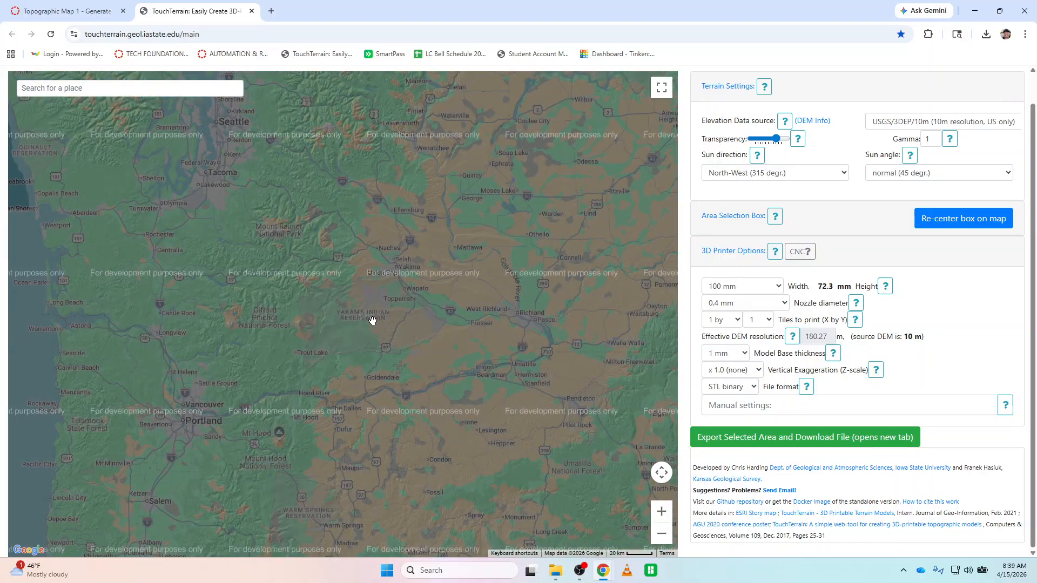
{"action": "scroll", "coordinate": [330, 327], "scroll_direction": "up", "scroll_amount": 1, "text": "ctrl"}
{"action": "scroll", "coordinate": [302, 327], "scroll_direction": "up", "scroll_amount": 1, "text": "ctrl"}
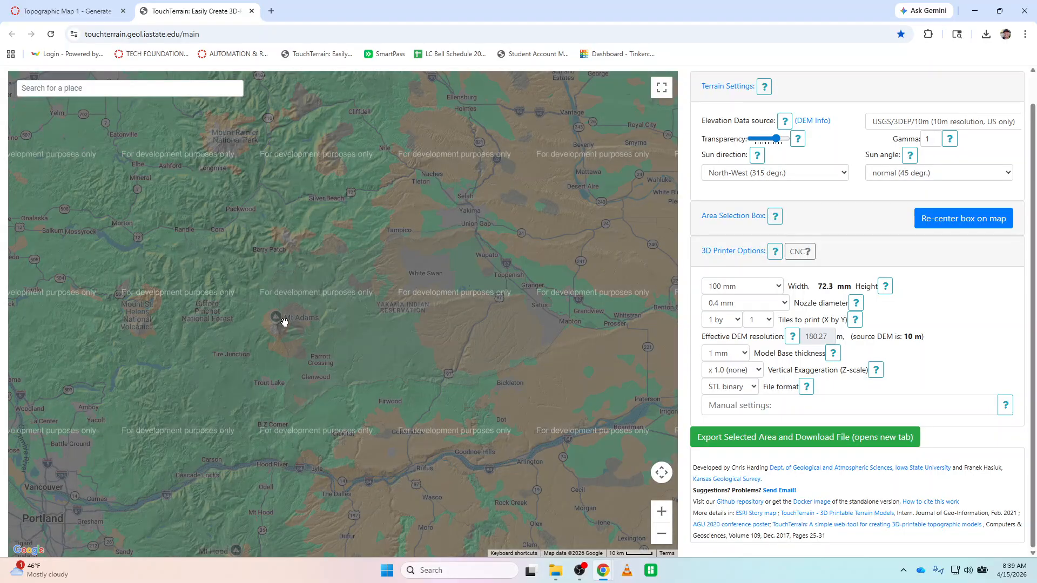
{"action": "scroll", "coordinate": [282, 326], "scroll_direction": "up", "scroll_amount": 1, "text": "ctrl"}
{"action": "scroll", "coordinate": [295, 342], "scroll_direction": "up", "scroll_amount": 1, "text": "ctrl"}
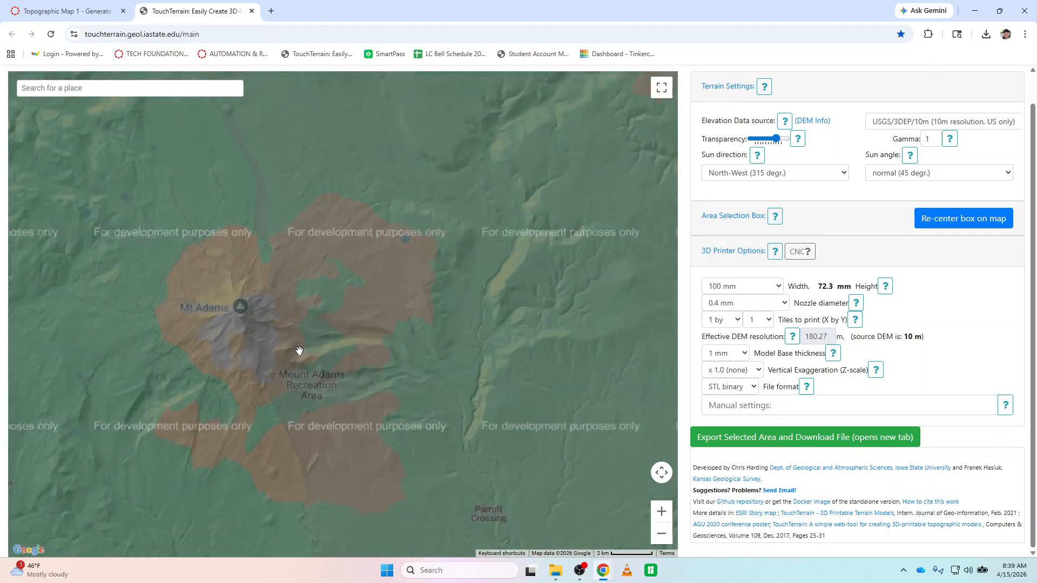
{"action": "left_click_drag", "start_coordinate": [318, 335], "coordinate": [433, 330]}
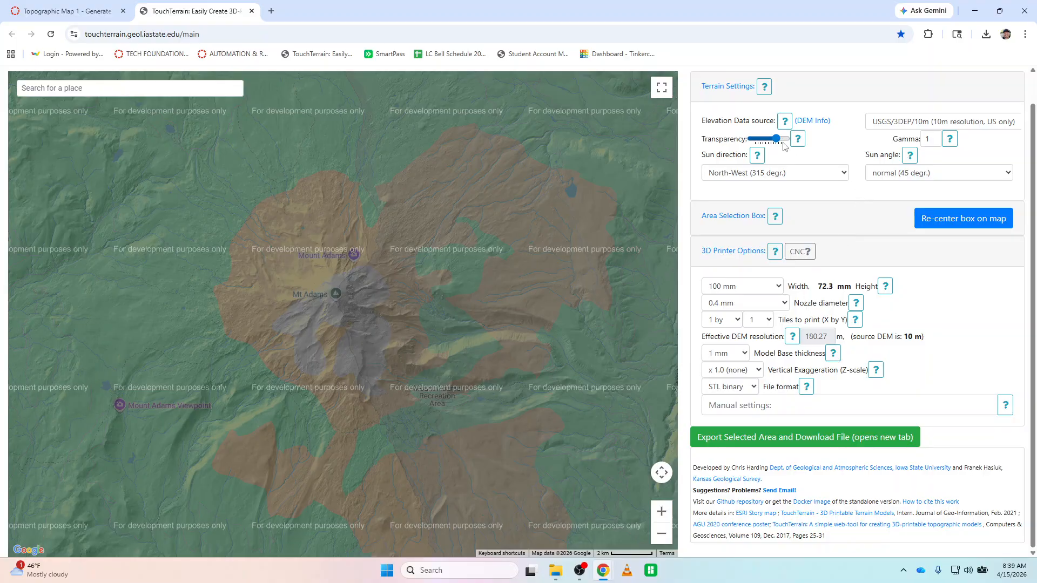
{"action": "mouse_move", "coordinate": [775, 139]}
{"action": "left_mouse_down"}
{"action": "mouse_move", "coordinate": [751, 139]}
{"action": "mouse_move", "coordinate": [776, 143]}
{"action": "mouse_move", "coordinate": [754, 142]}
{"action": "mouse_move", "coordinate": [766, 139]}
{"action": "left_mouse_up"}
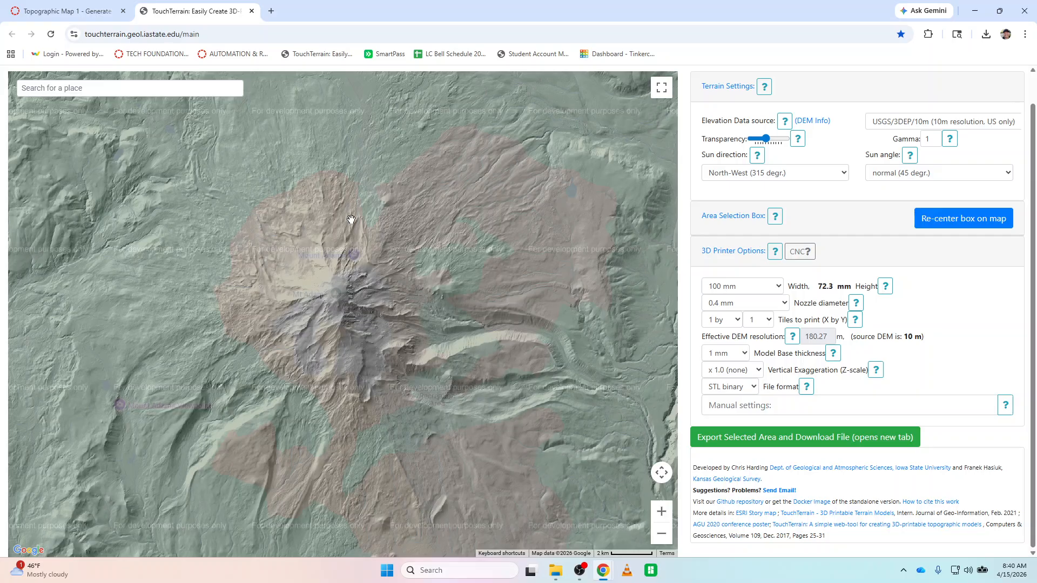
Set the print width to 80 mm and re-center the area selection box over Mt Adams
{"action": "left_click", "coordinate": [758, 290]}
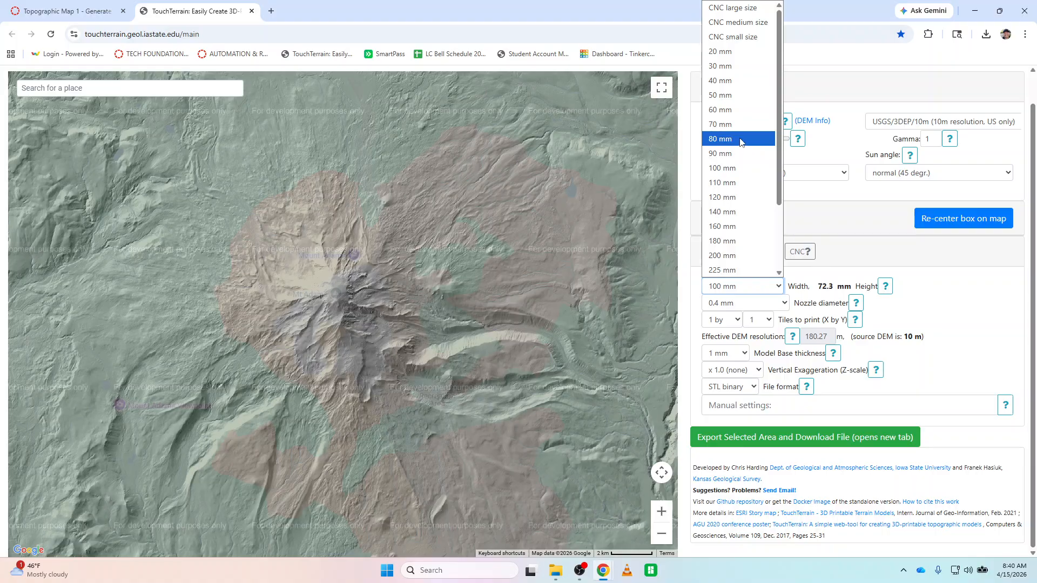
{"action": "left_click", "coordinate": [740, 140]}
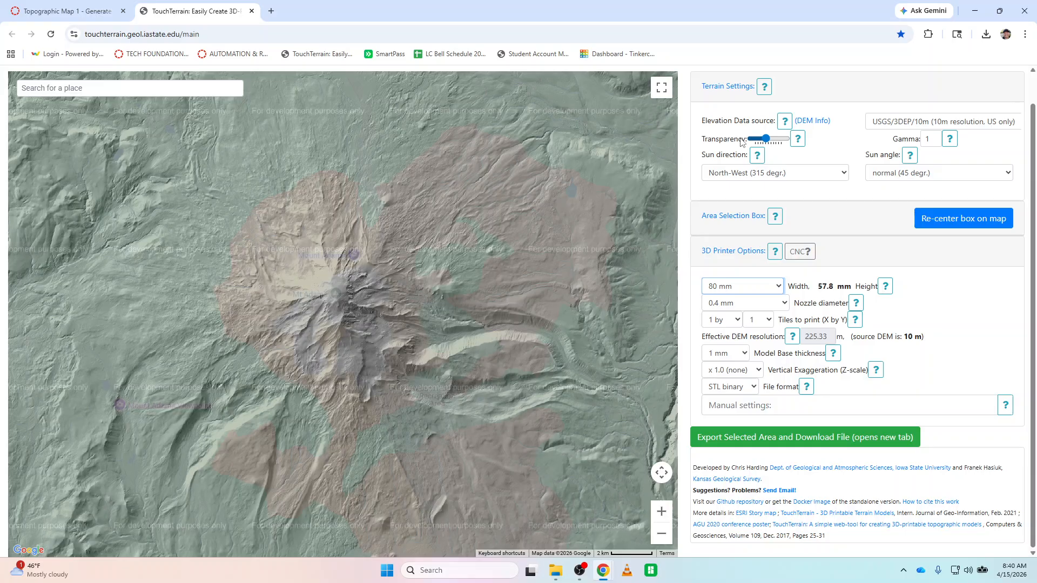
{"action": "left_click_drag", "start_coordinate": [442, 255], "coordinate": [453, 256]}
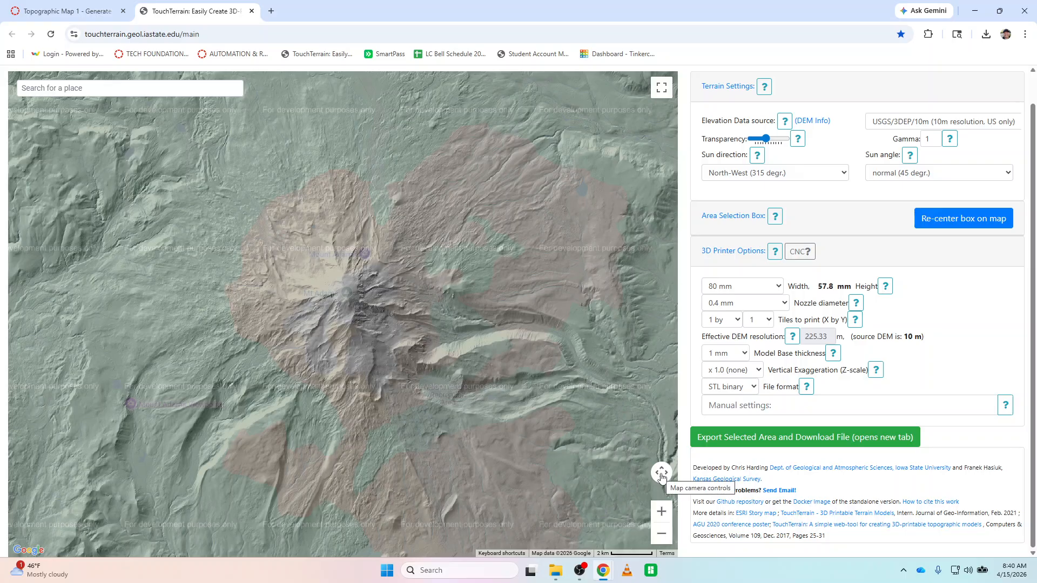
{"action": "left_click", "coordinate": [957, 228]}
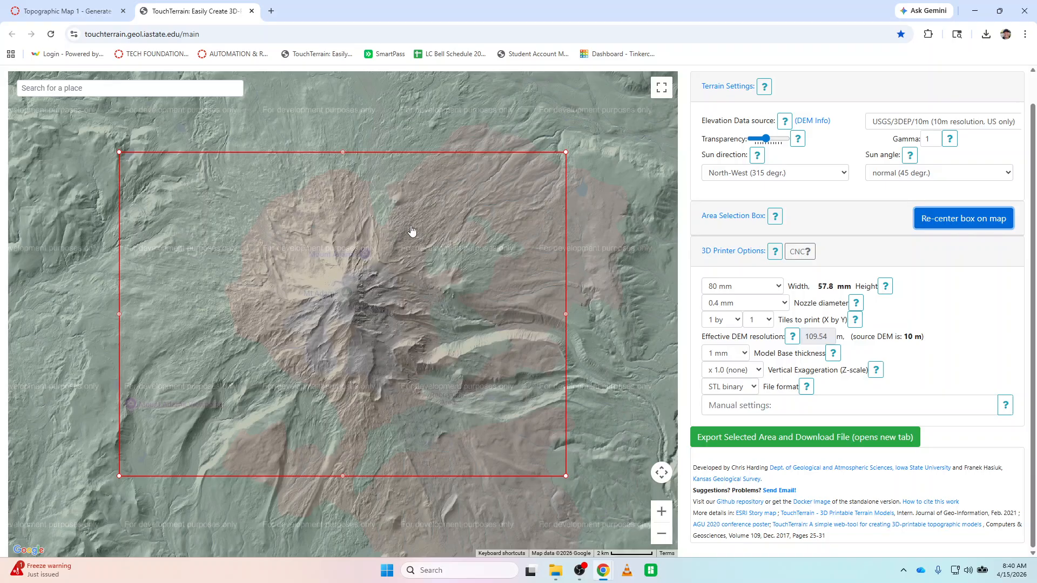
Resize the area selection box to a nearly square shape with a print height of about 80 mm
{"action": "left_click_drag", "start_coordinate": [565, 152], "coordinate": [526, 242]}
{"action": "left_click_drag", "start_coordinate": [397, 265], "coordinate": [384, 245]}
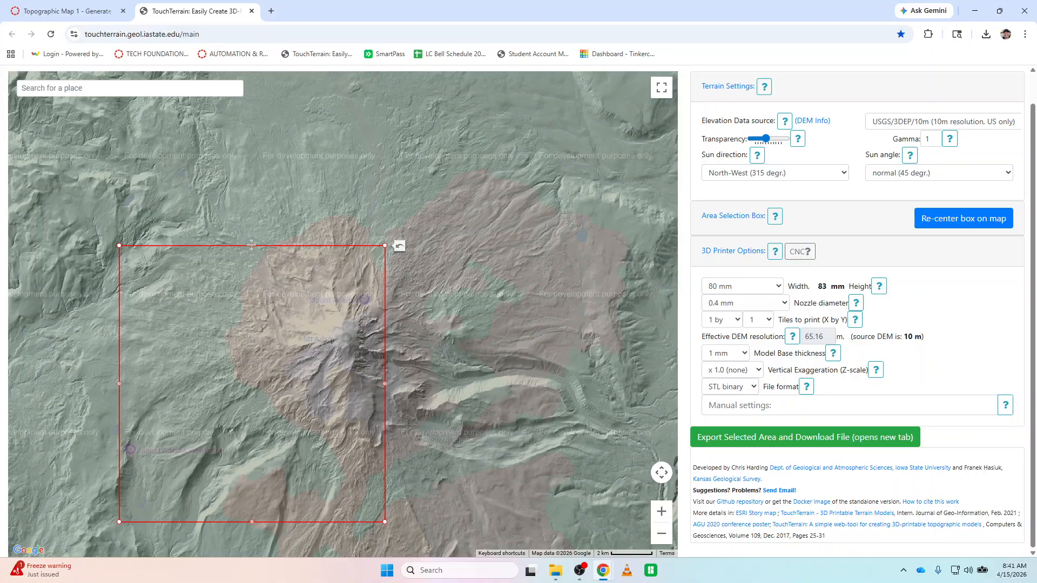
{"action": "left_click_drag", "start_coordinate": [251, 245], "coordinate": [251, 251]}
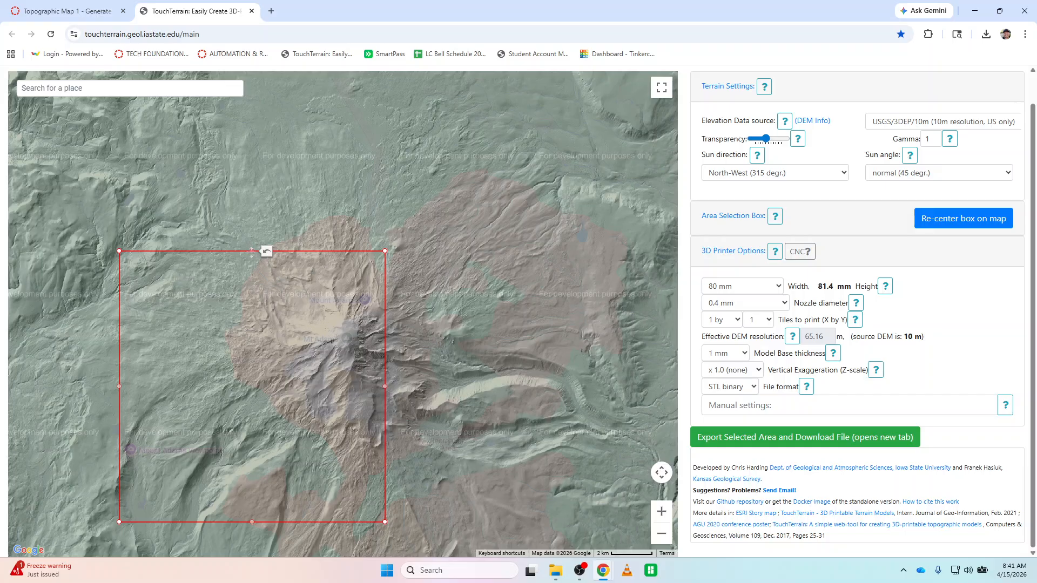
{"action": "left_click_drag", "start_coordinate": [251, 250], "coordinate": [251, 256]}
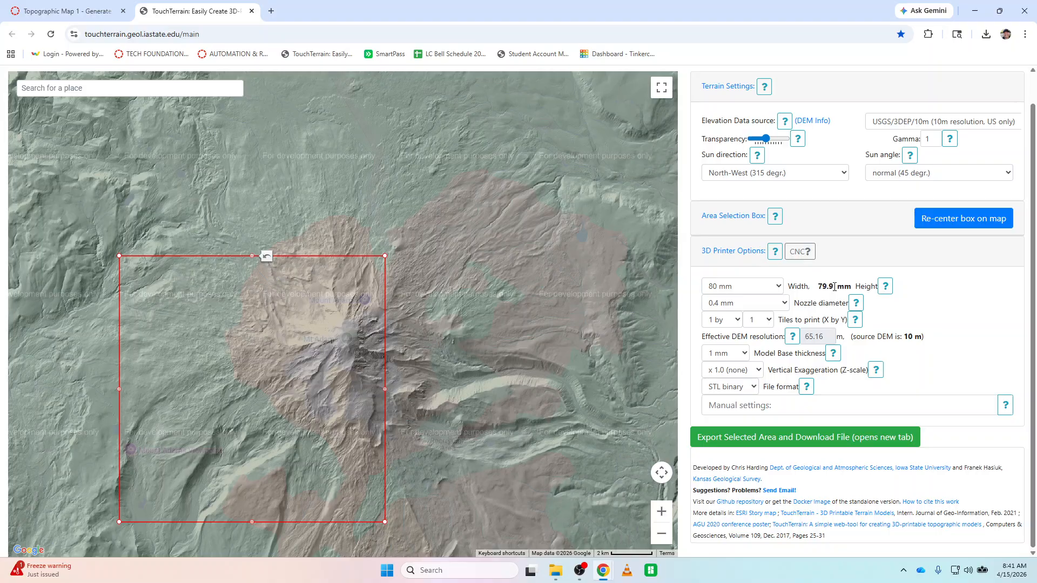
Move the selection box over Mt Adams and enlarge it to cover the whole mountain, with a print height of about 77 mm
{"action": "left_click_drag", "start_coordinate": [292, 360], "coordinate": [383, 346]}
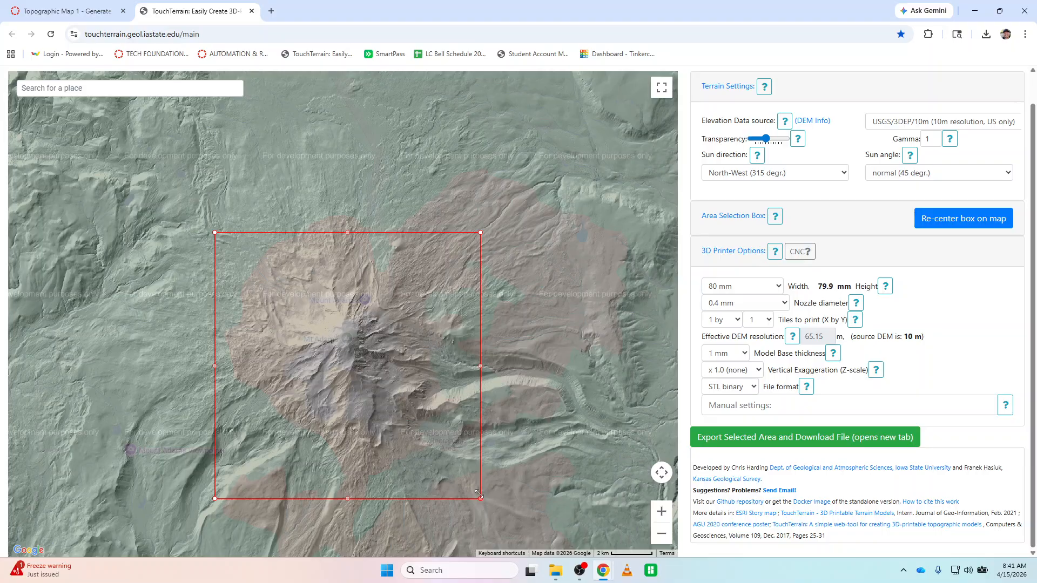
{"action": "left_click_drag", "start_coordinate": [480, 497], "coordinate": [503, 521]}
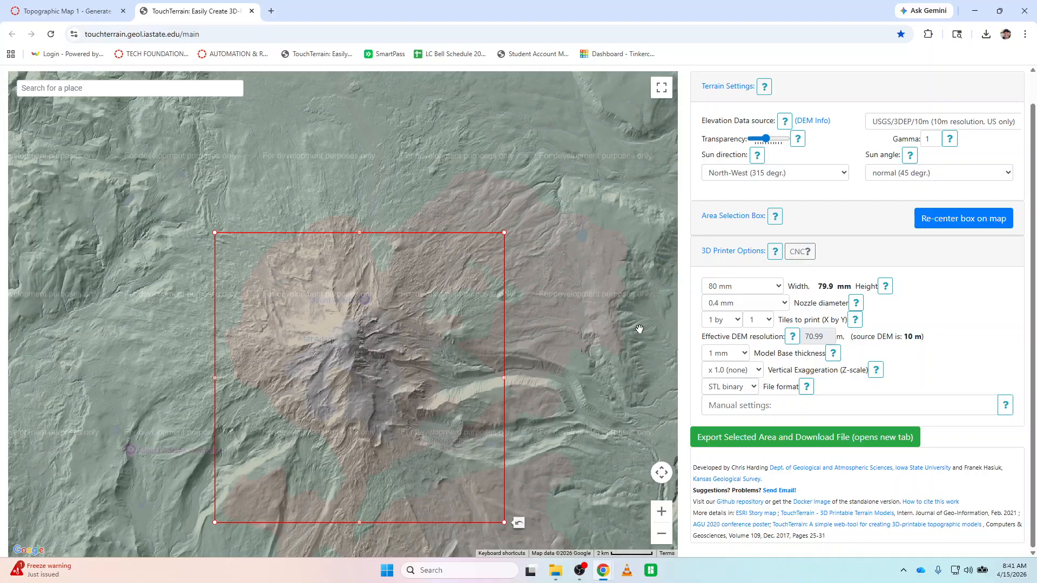
{"action": "left_click_drag", "start_coordinate": [402, 413], "coordinate": [403, 390]}
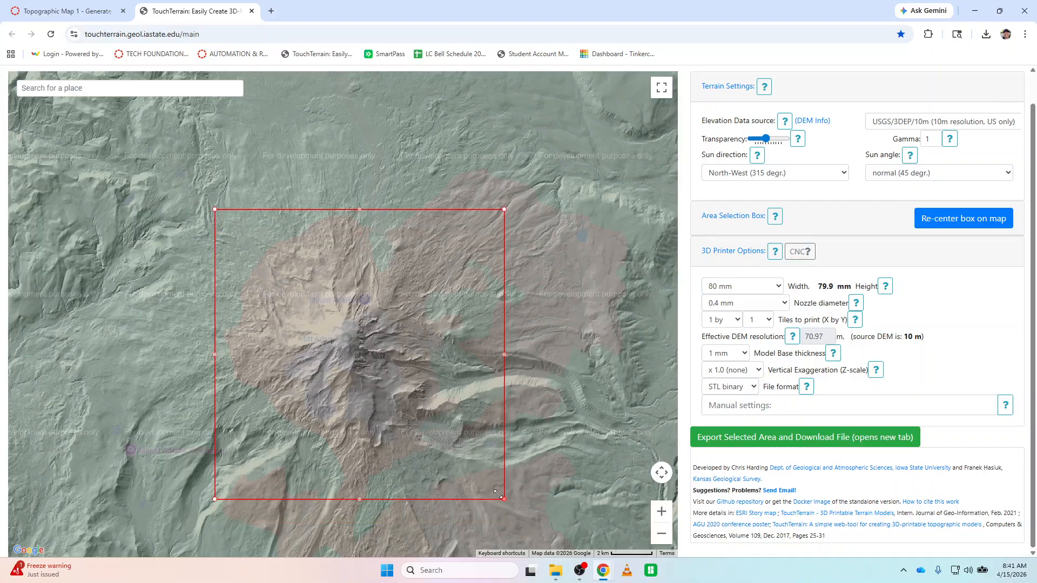
{"action": "left_click_drag", "start_coordinate": [497, 494], "coordinate": [537, 521]}
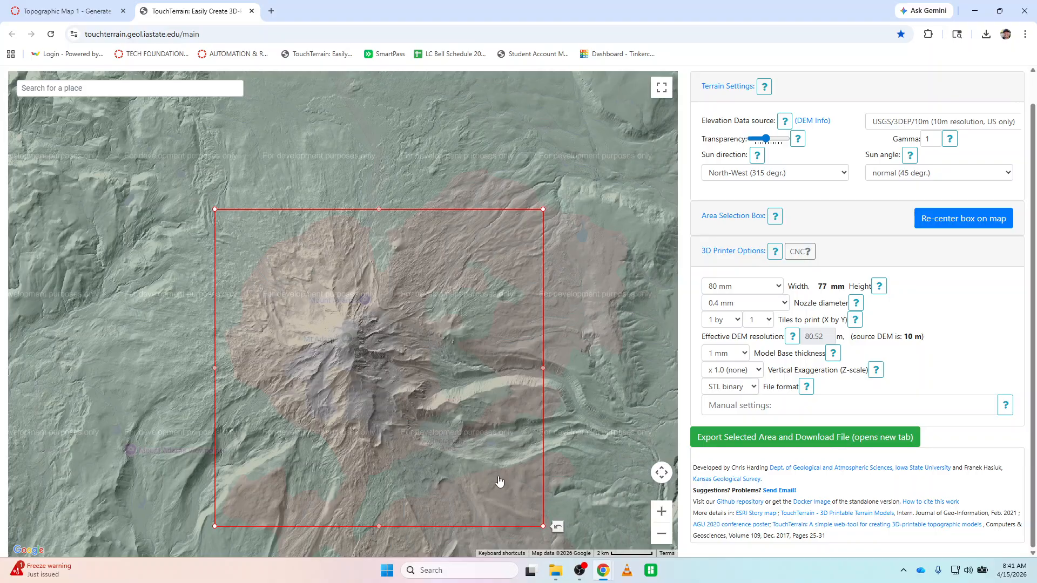
{"action": "mouse_move", "coordinate": [397, 267]}
{"action": "left_mouse_down"}
{"action": "mouse_move", "coordinate": [379, 248]}
{"action": "mouse_move", "coordinate": [382, 268]}
{"action": "left_mouse_up"}
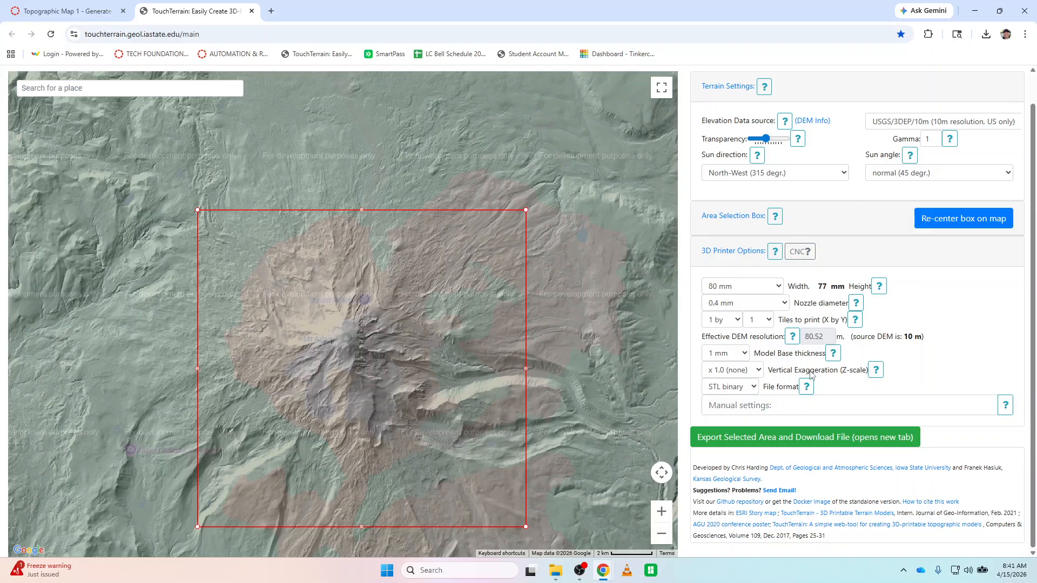
{"action": "left_click", "coordinate": [775, 442]}
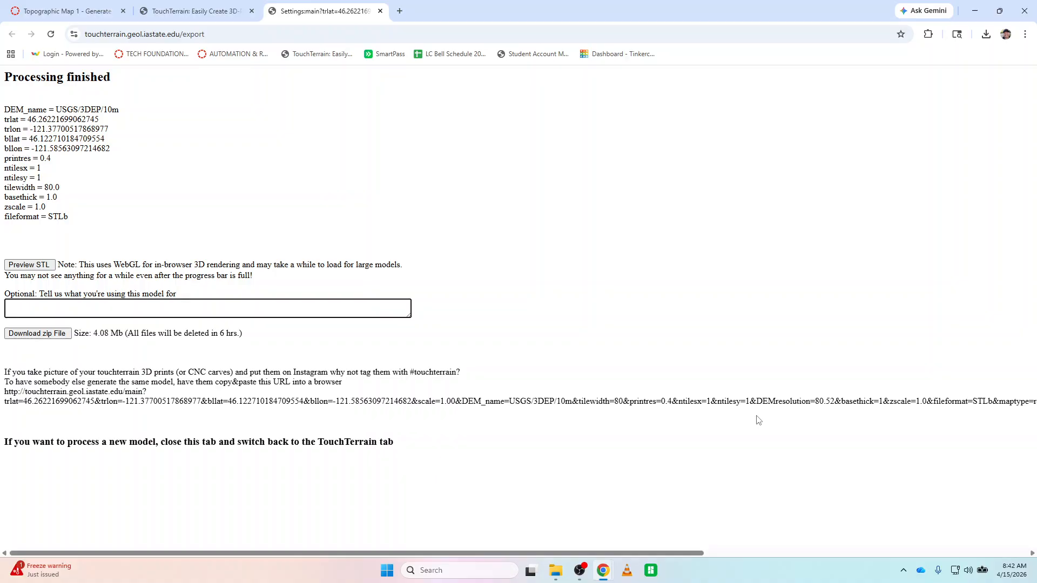
{"action": "left_click", "coordinate": [53, 312]}
{"action": "left_click", "coordinate": [380, 11]}
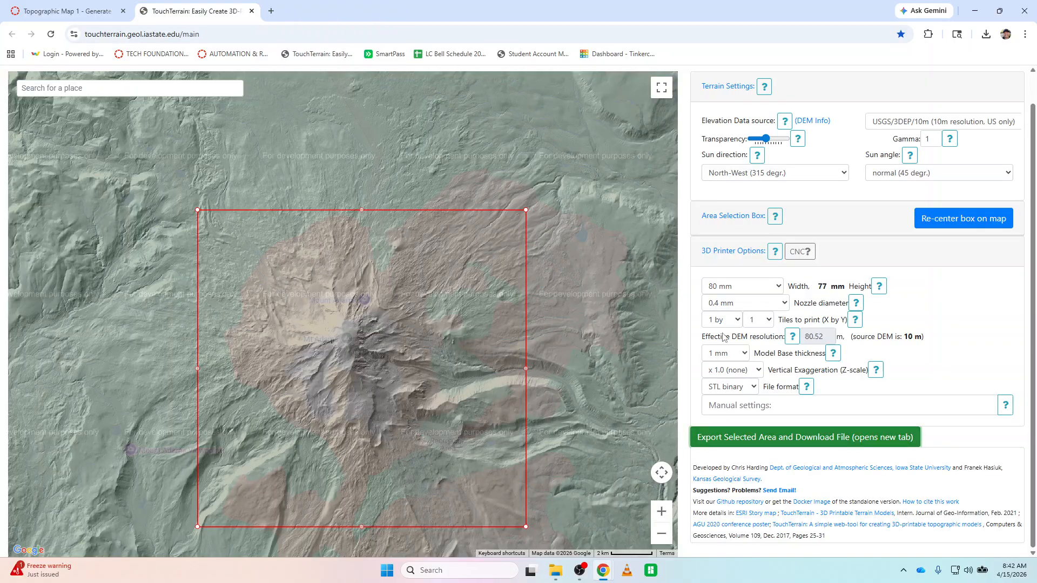
Export the selected area without vertical exaggeration and preview its STL model from a lower angle
{"action": "left_click", "coordinate": [762, 437]}
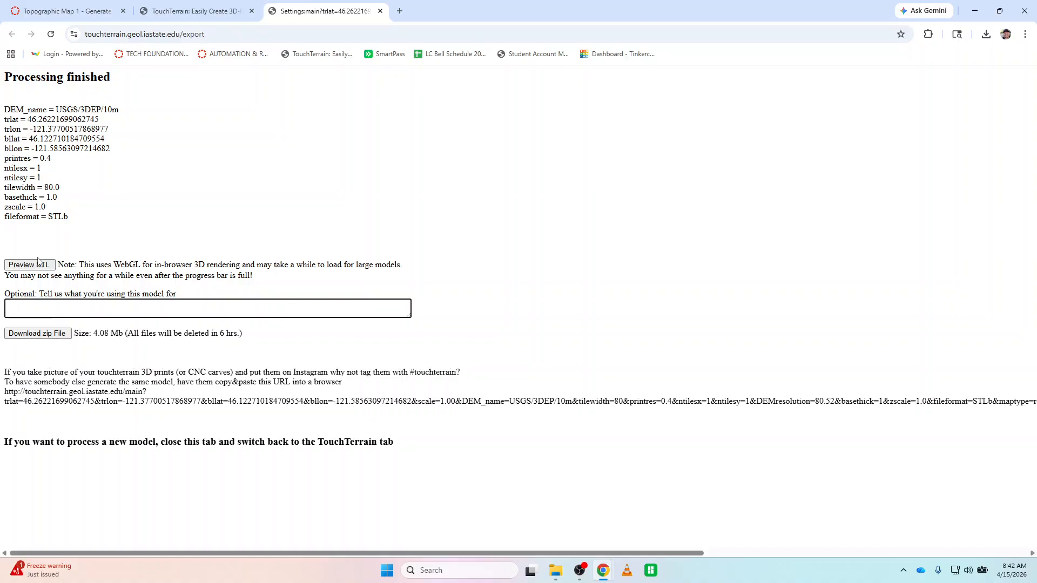
{"action": "left_click", "coordinate": [30, 268]}
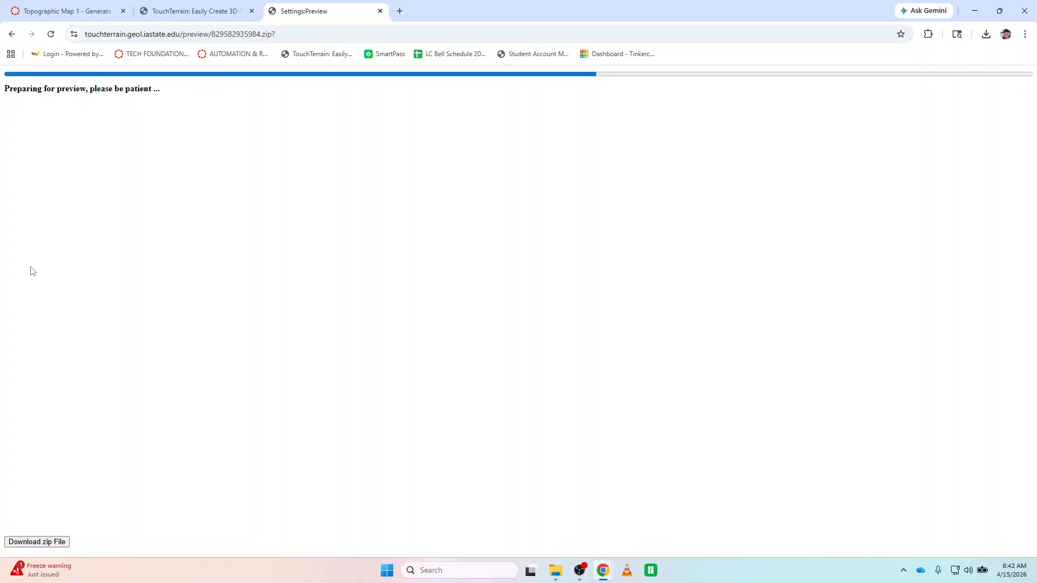
{"action": "mouse_move", "coordinate": [127, 355]}
{"action": "left_mouse_down"}
{"action": "mouse_move", "coordinate": [125, 307]}
{"action": "mouse_move", "coordinate": [106, 400]}
{"action": "mouse_move", "coordinate": [103, 318]}
{"action": "mouse_move", "coordinate": [117, 343]}
{"action": "left_mouse_up"}
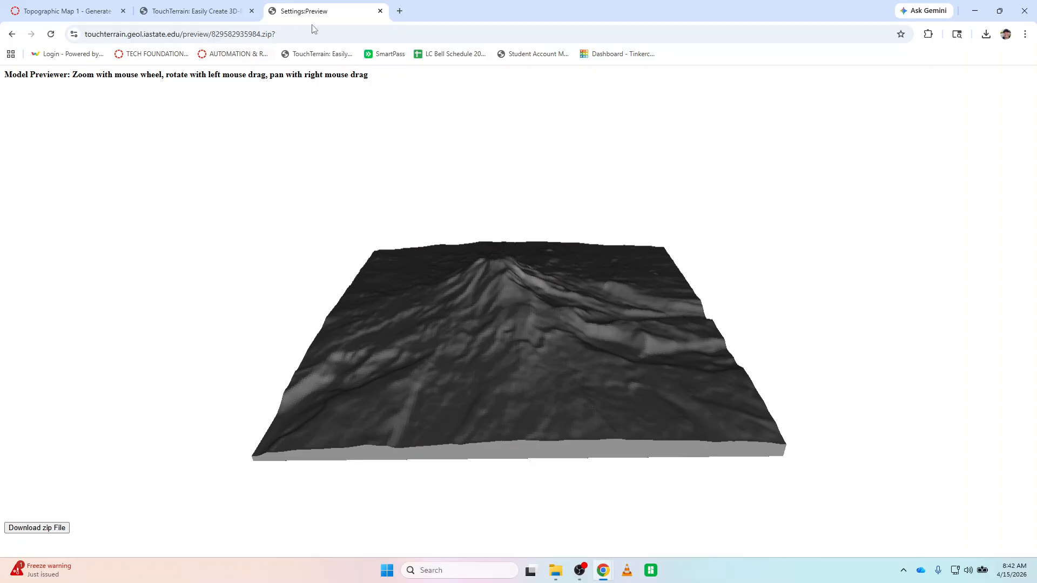
Export the same area with vertical exaggeration set to x 3 and preview its STL model from a lower angle
{"action": "left_click", "coordinate": [233, 14]}
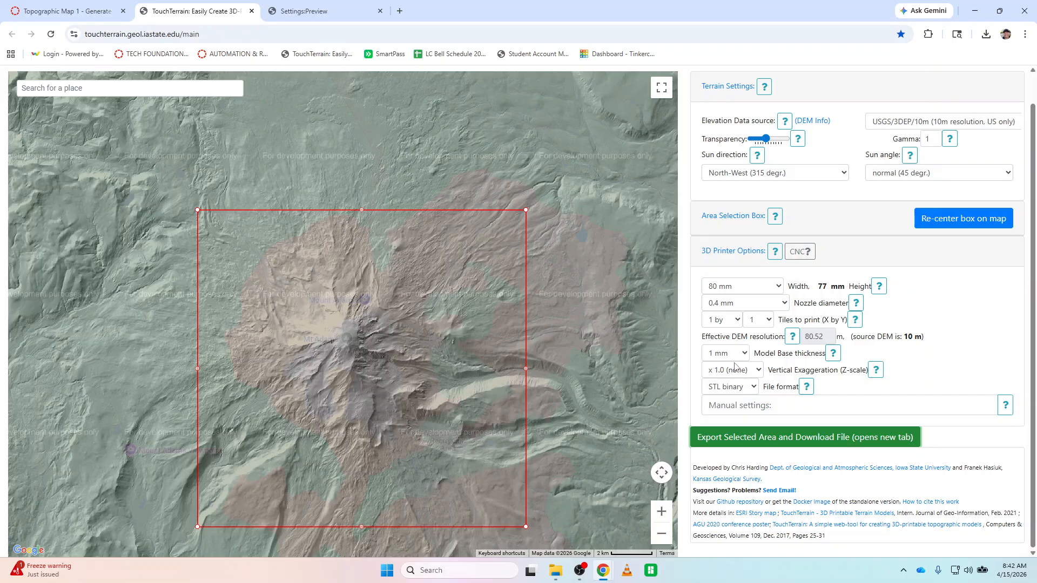
{"action": "left_click", "coordinate": [750, 375]}
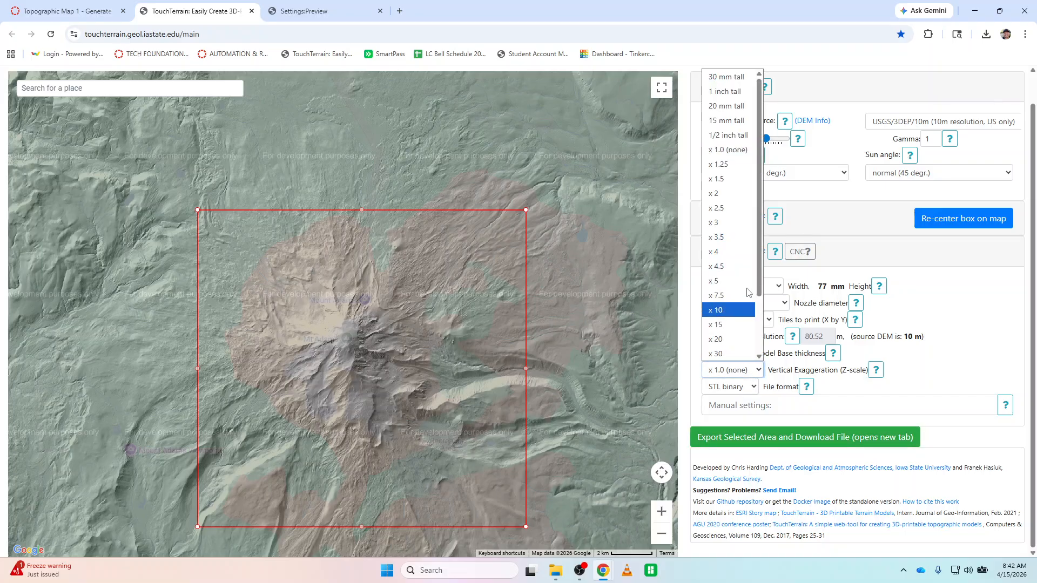
{"action": "left_click", "coordinate": [738, 222]}
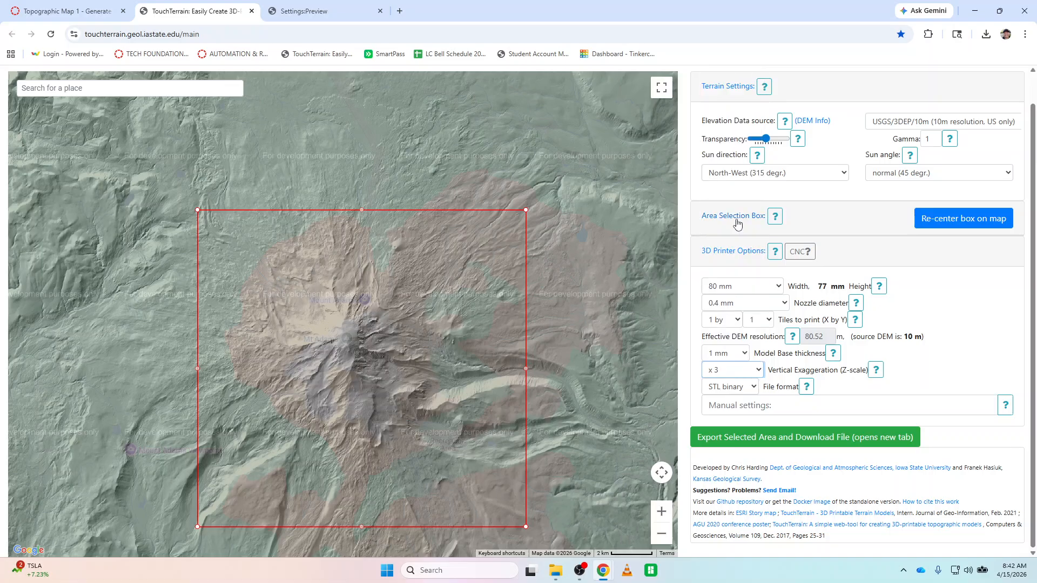
{"action": "left_click", "coordinate": [779, 439]}
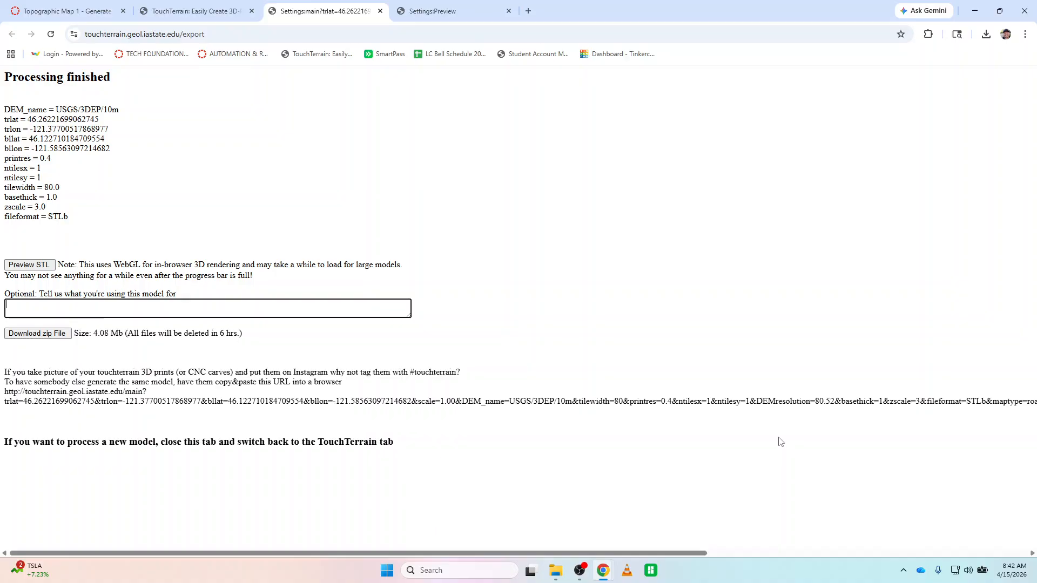
{"action": "left_click", "coordinate": [22, 265]}
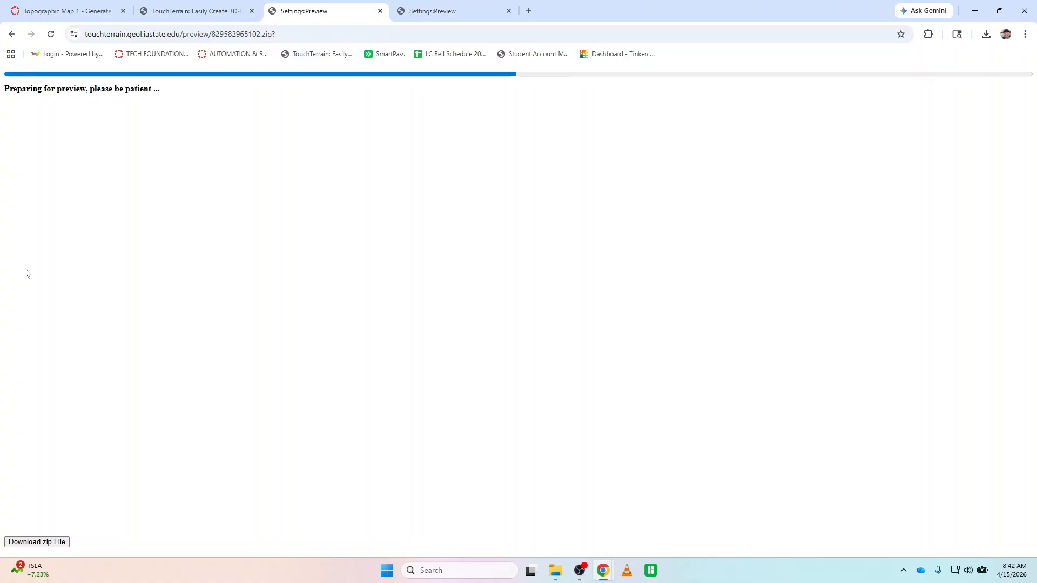
{"action": "left_click_drag", "start_coordinate": [204, 332], "coordinate": [216, 268]}
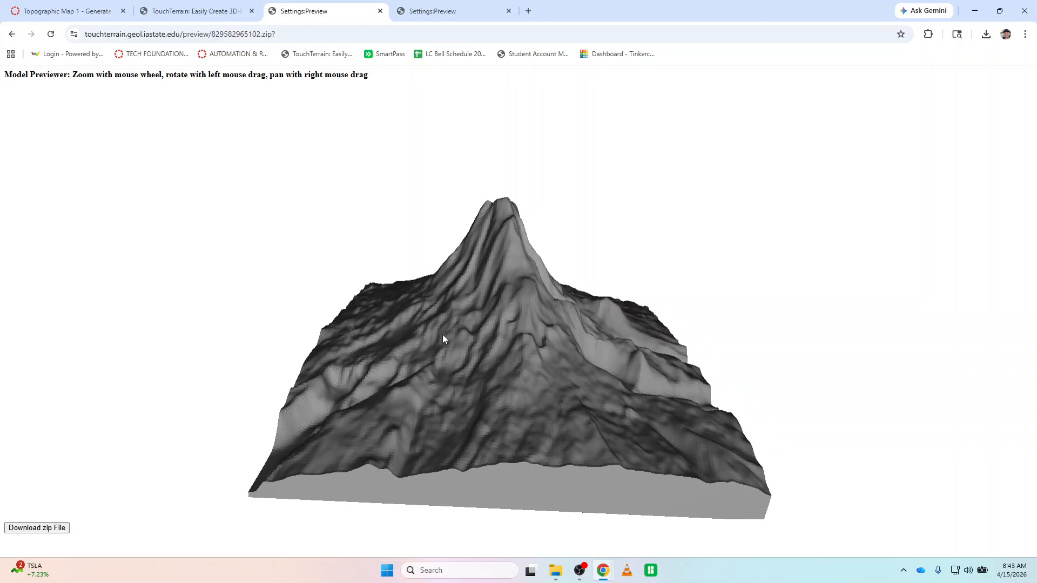
Re-export the area with vertical exaggeration reduced to x 2 and inspect its STL preview from a lower angle
{"action": "left_click", "coordinate": [204, 15]}
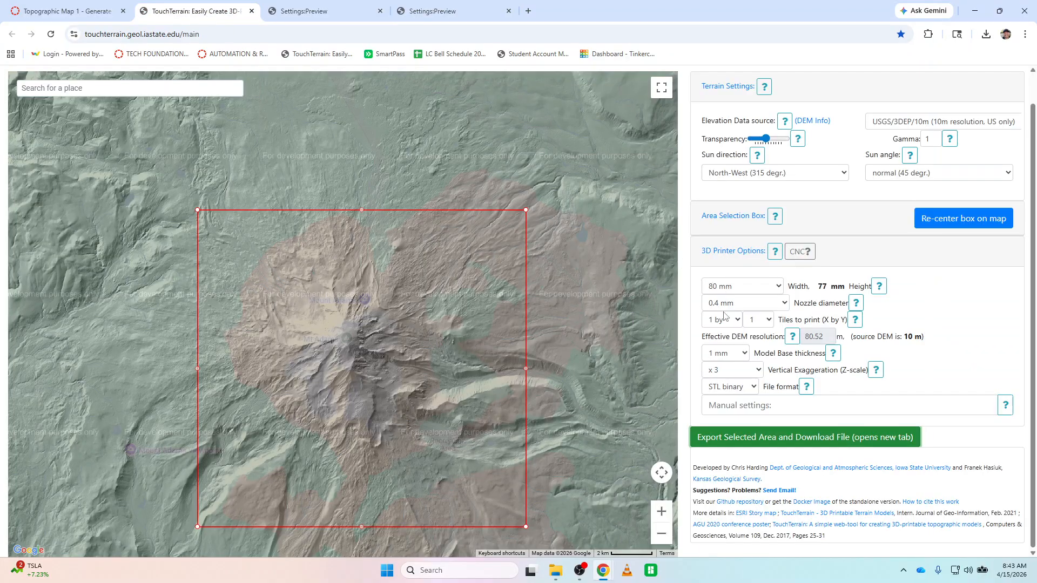
{"action": "left_click", "coordinate": [736, 377]}
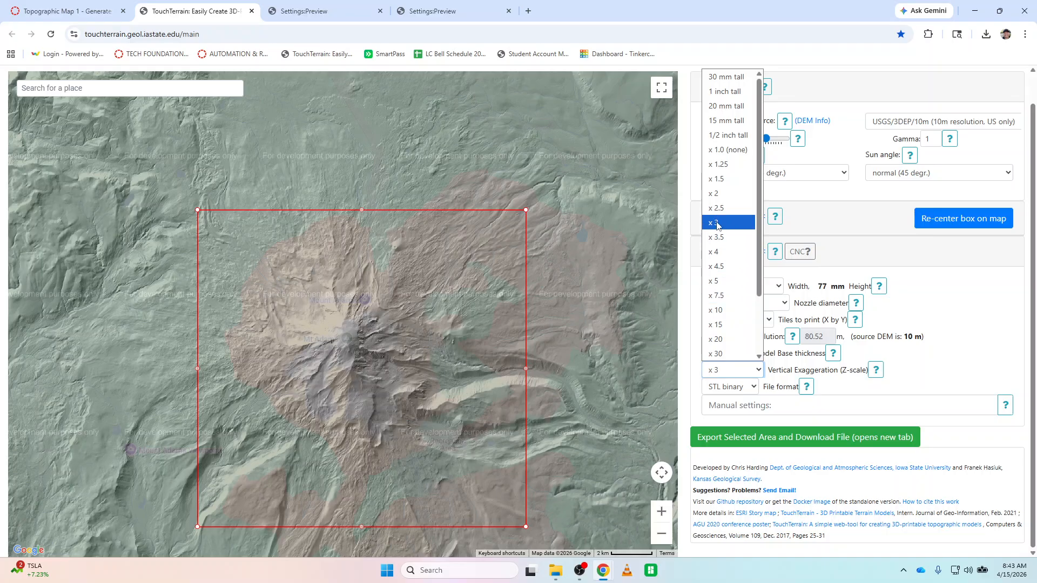
{"action": "left_click", "coordinate": [726, 194]}
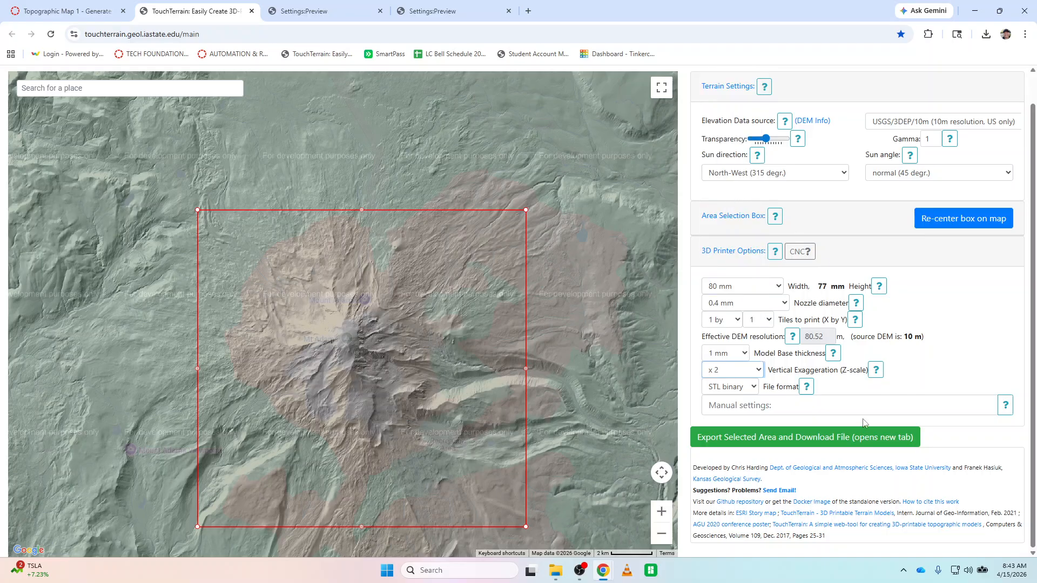
{"action": "left_click", "coordinate": [822, 440]}
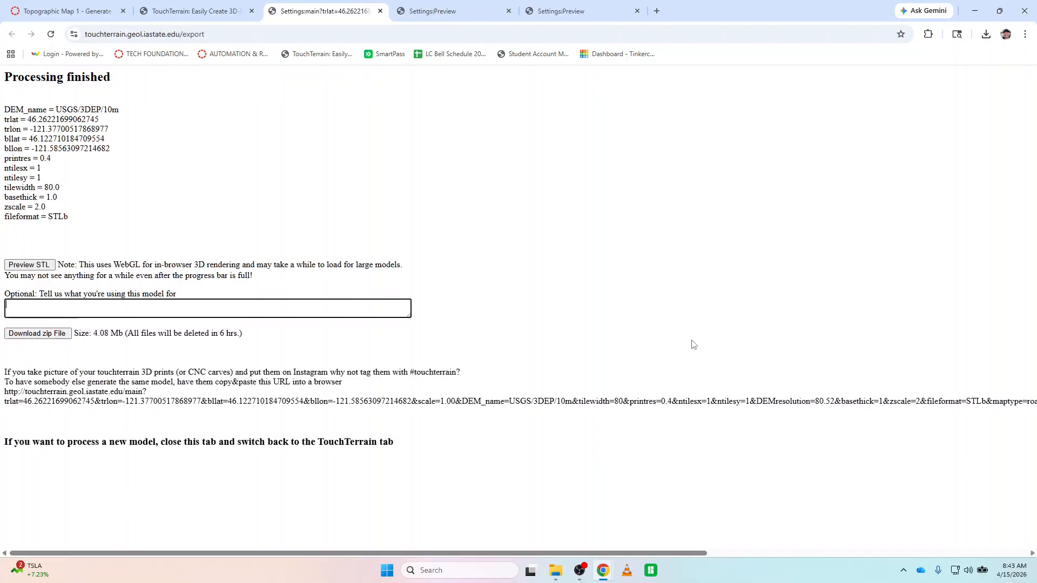
{"action": "left_click", "coordinate": [29, 265]}
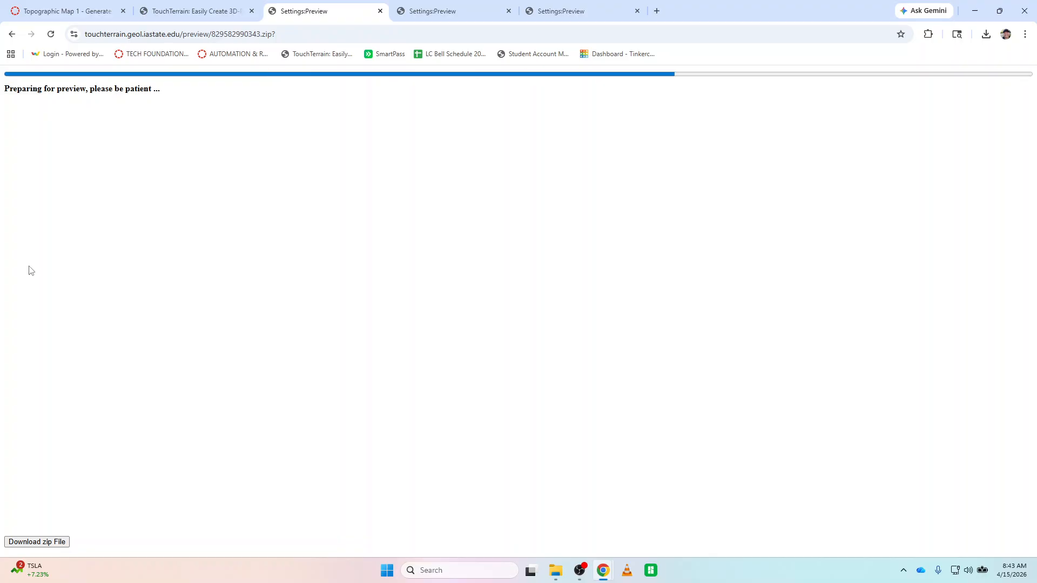
{"action": "left_click_drag", "start_coordinate": [232, 382], "coordinate": [236, 329]}
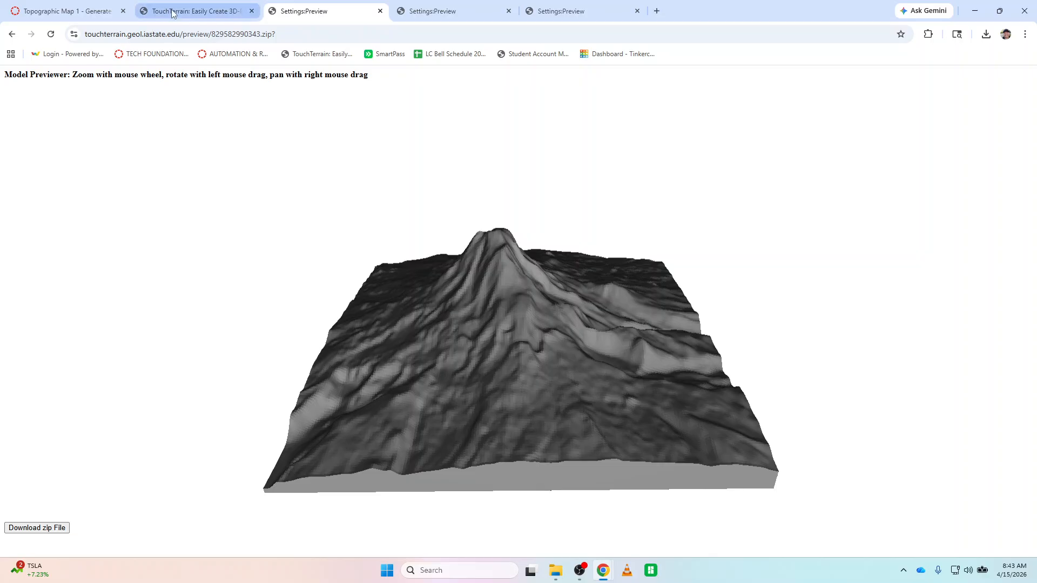
Export another version of the area with x 1.5 vertical exaggeration and open its STL preview
{"action": "left_click", "coordinate": [194, 11]}
{"action": "left_click", "coordinate": [736, 369]}
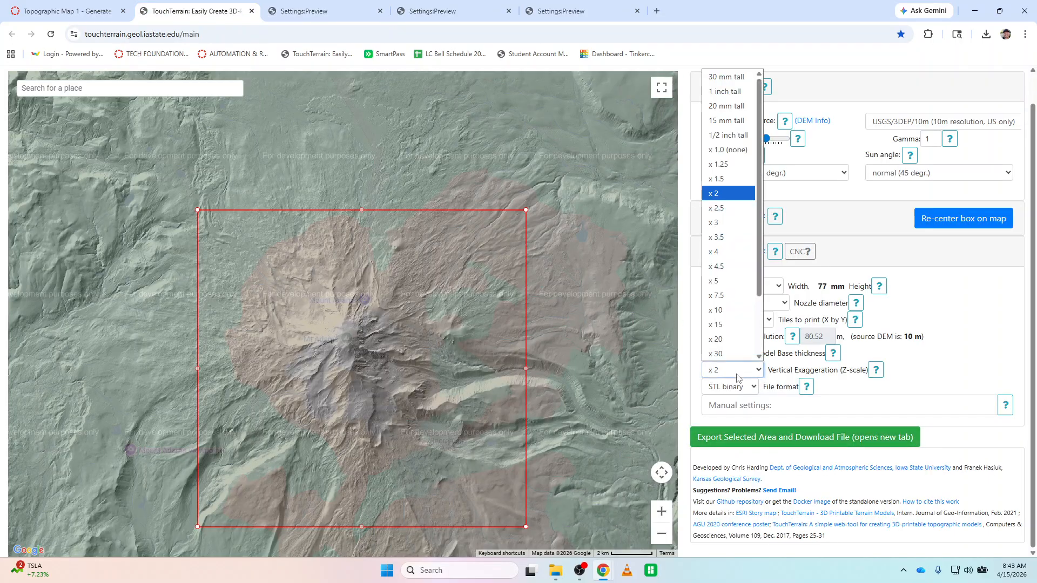
{"action": "left_click", "coordinate": [718, 176]}
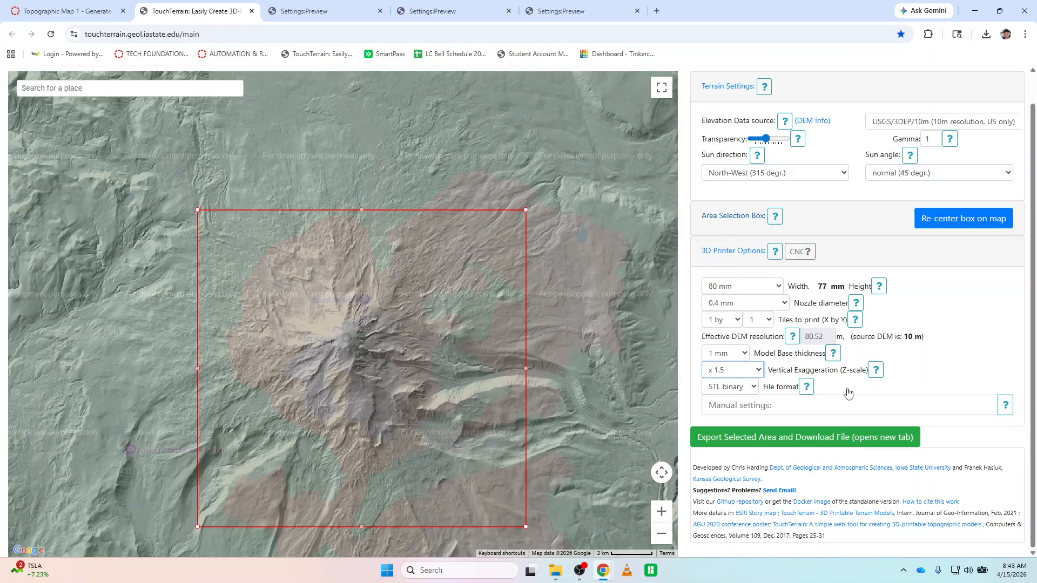
{"action": "left_click", "coordinate": [850, 438]}
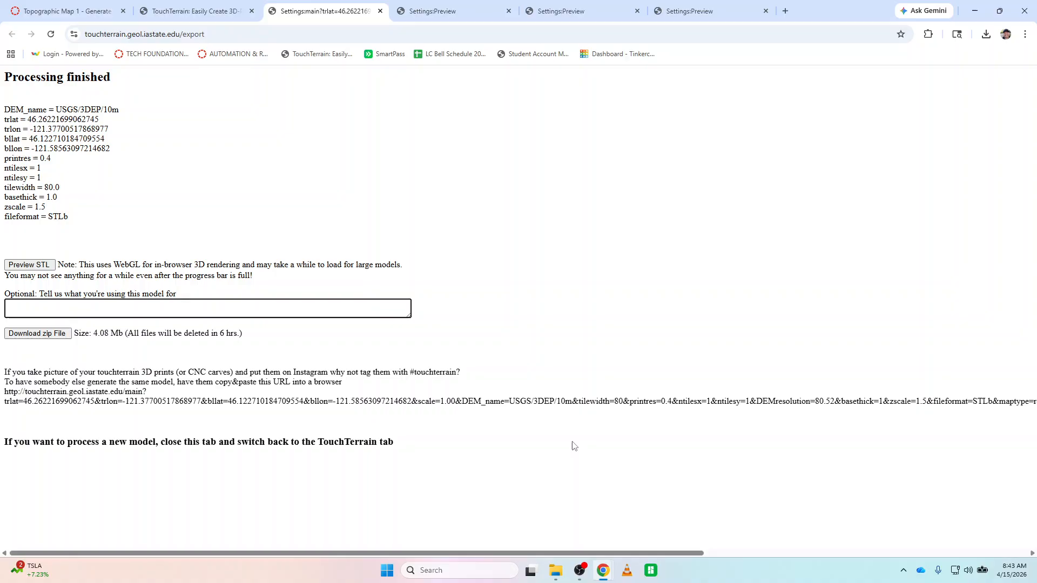
{"action": "left_click", "coordinate": [15, 266]}
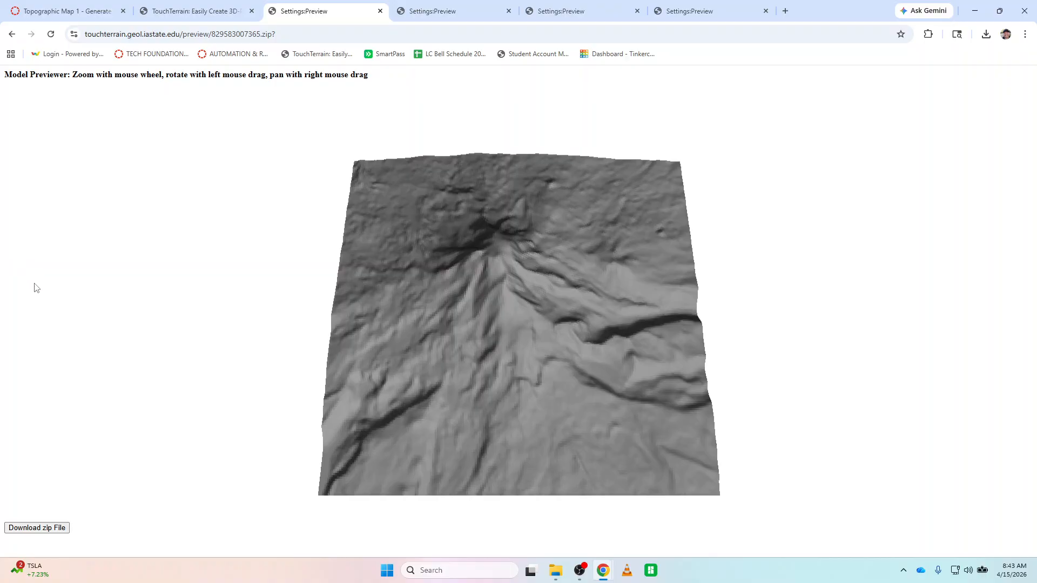
Compare the STL previews with different vertical exaggerations, close the x 3 preview, and view the unexaggerated and x 2 models from the side
{"action": "left_click", "coordinate": [454, 10]}
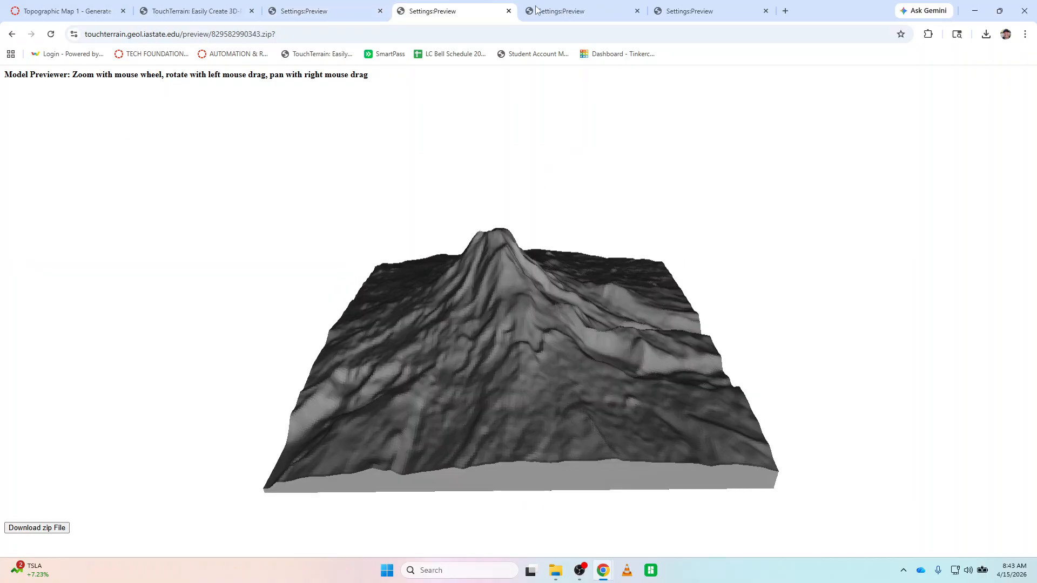
{"action": "left_click", "coordinate": [557, 11]}
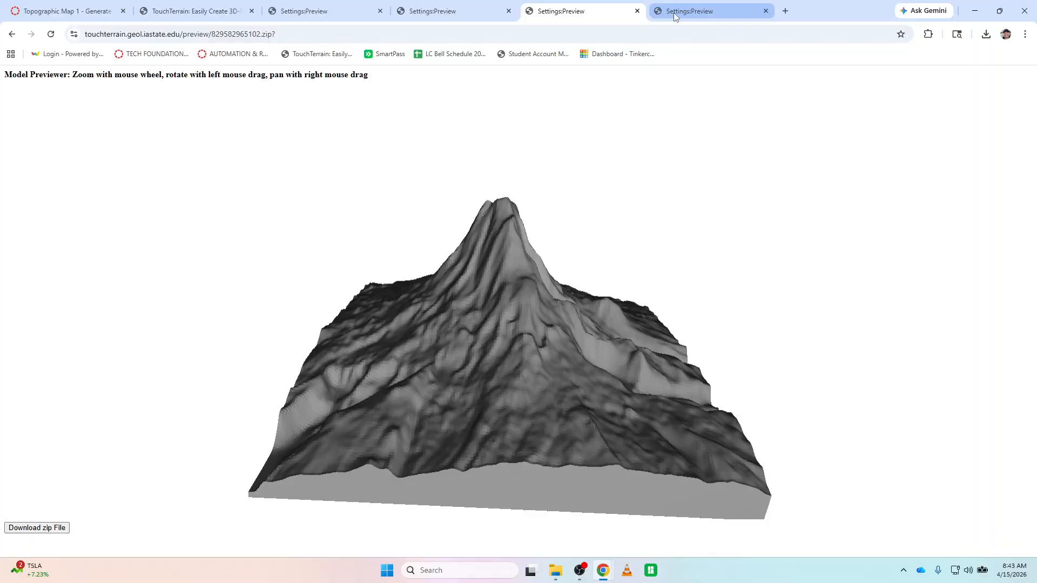
{"action": "left_click", "coordinate": [637, 10]}
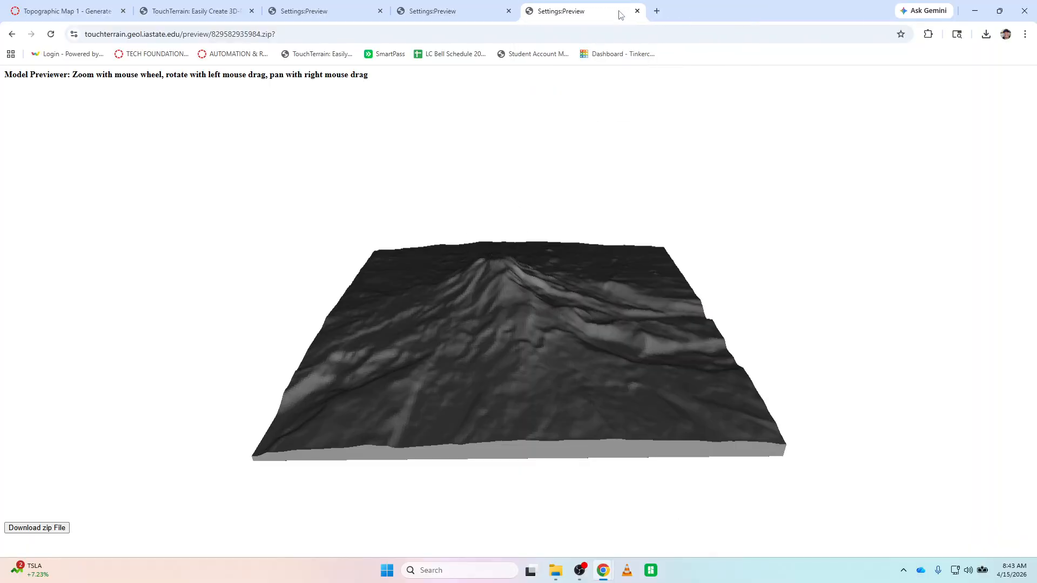
{"action": "left_click_drag", "start_coordinate": [665, 242], "coordinate": [699, 235]}
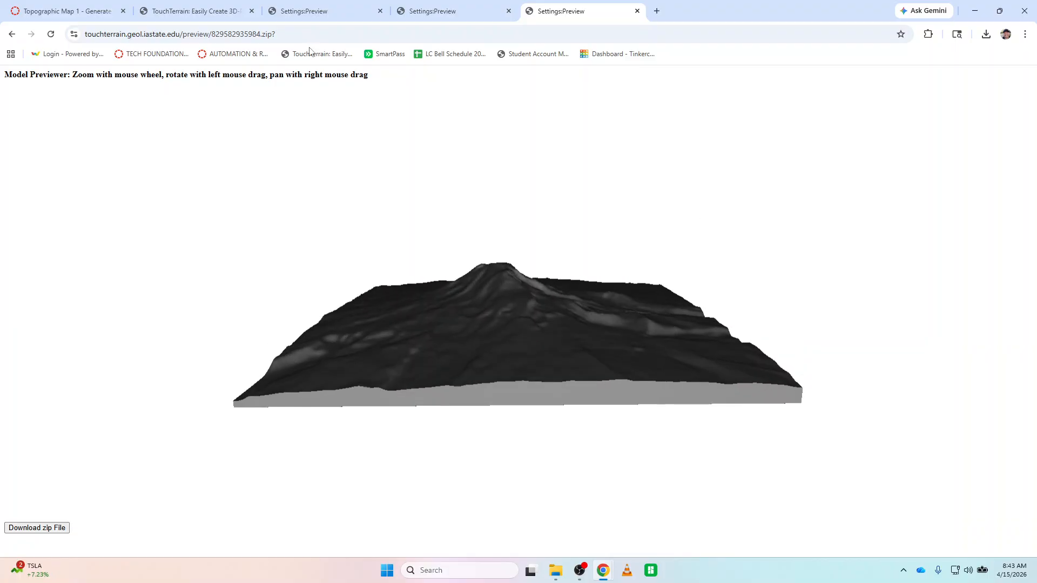
{"action": "left_click", "coordinate": [450, 14]}
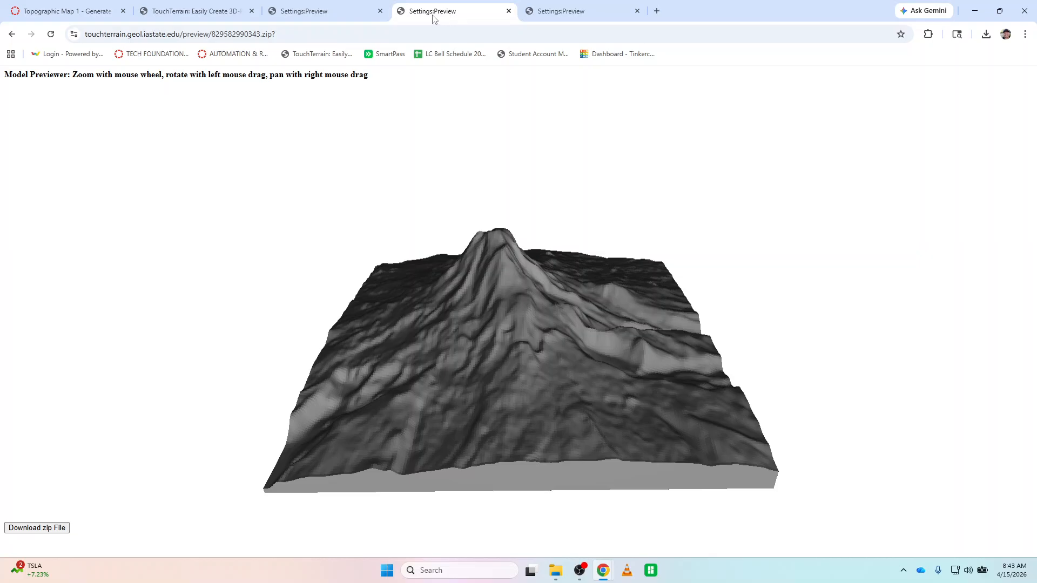
{"action": "left_click_drag", "start_coordinate": [638, 231], "coordinate": [649, 202]}
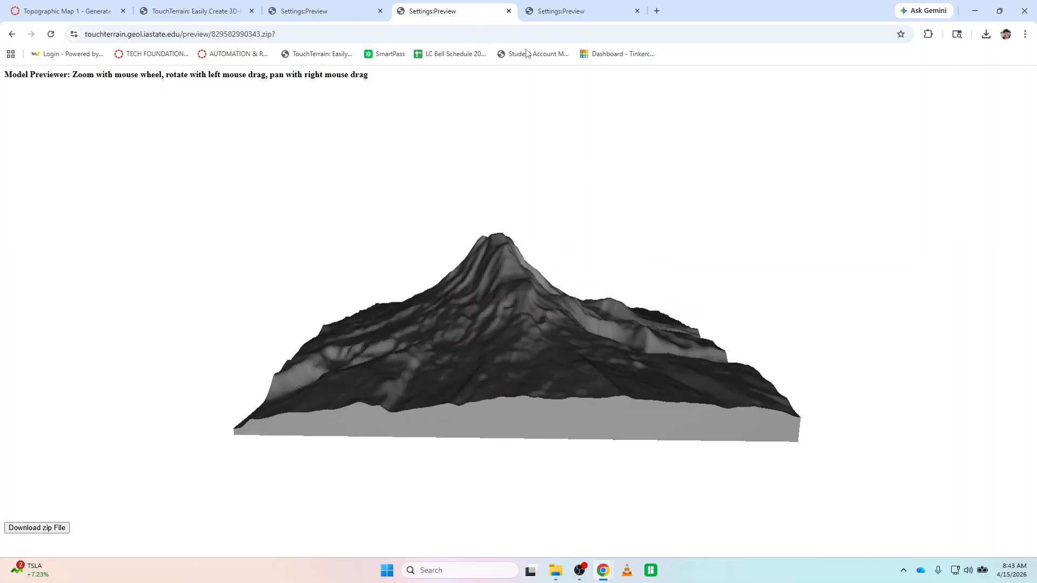
View the x 1.5 vertical exaggeration model from the side in its STL preview and download its zip file
{"action": "left_click", "coordinate": [297, 10]}
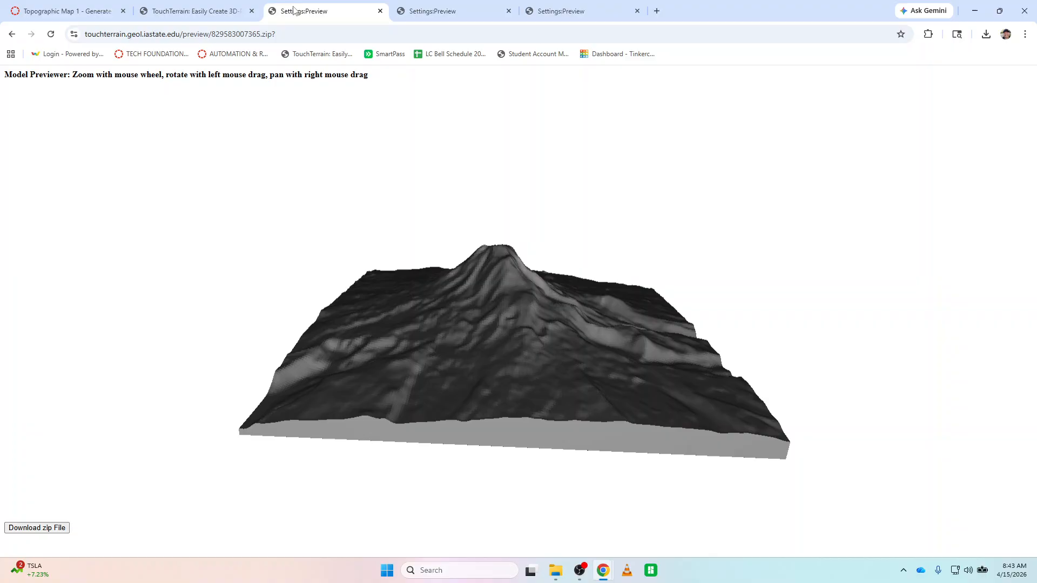
{"action": "left_click", "coordinate": [213, 20]}
{"action": "left_click", "coordinate": [299, 12]}
{"action": "left_click_drag", "start_coordinate": [515, 168], "coordinate": [558, 210]}
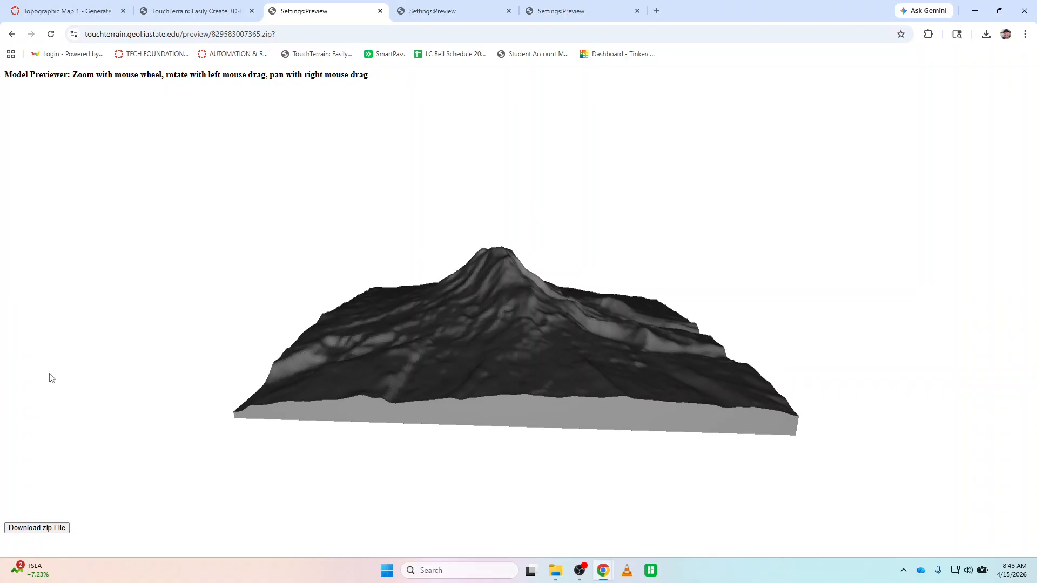
{"action": "left_click", "coordinate": [26, 532]}
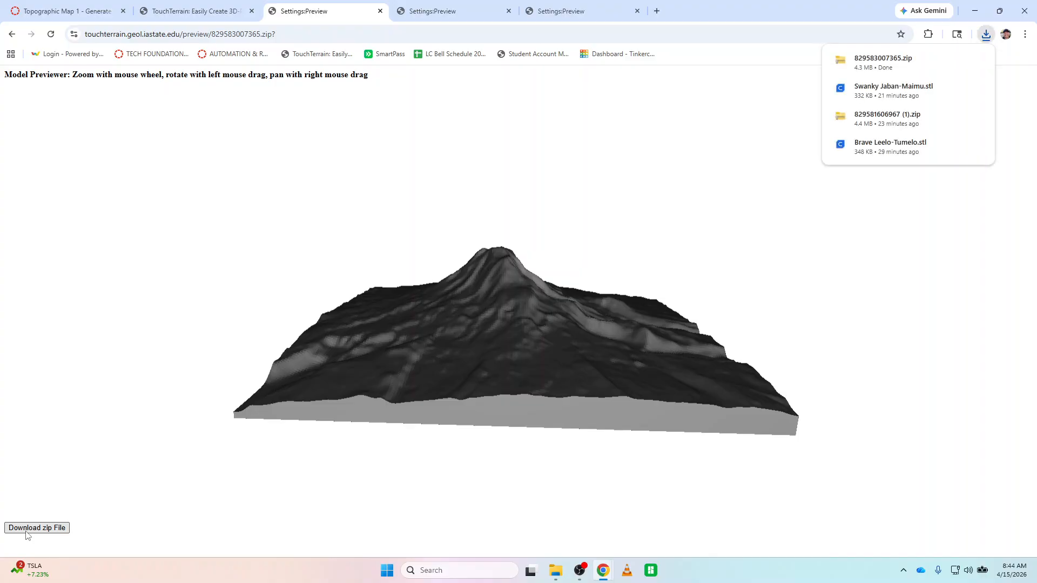
{"action": "mouse_move", "coordinate": [899, 324]}
{"action": "left_mouse_down"}
{"action": "mouse_move", "coordinate": [891, 336]}
{"action": "mouse_move", "coordinate": [894, 322]}
{"action": "left_mouse_up"}
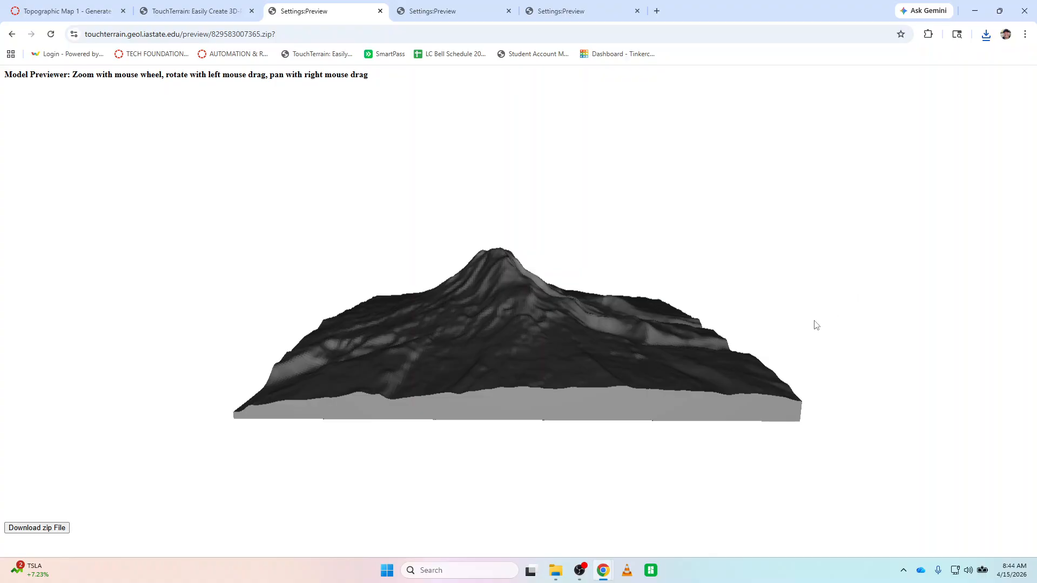
Switch to File Explorer, open a maximized window and go to the Downloads folder
{"action": "left_click", "coordinate": [555, 571]}
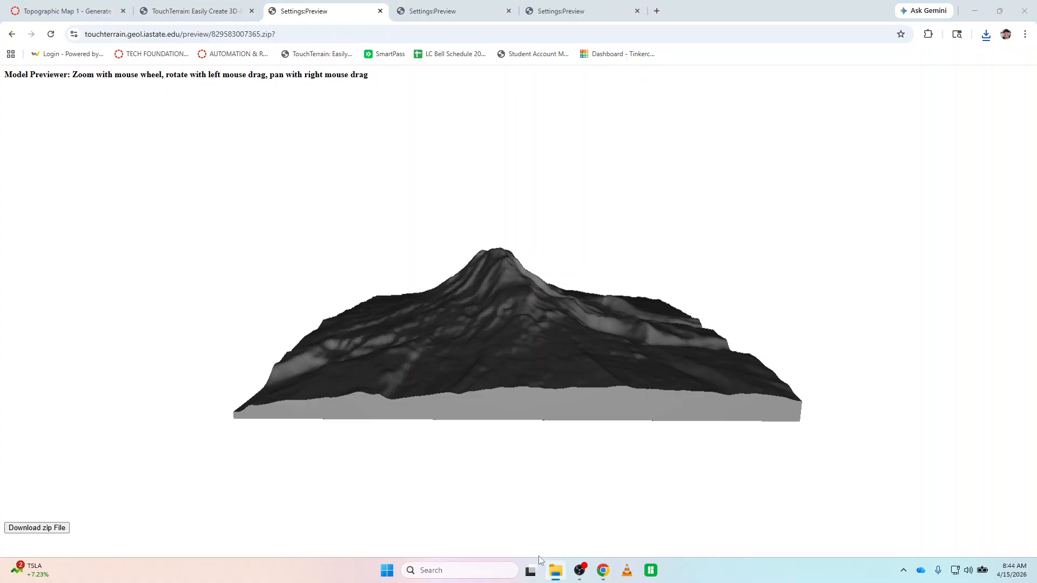
{"action": "left_click", "coordinate": [557, 574]}
{"action": "left_click", "coordinate": [556, 571]}
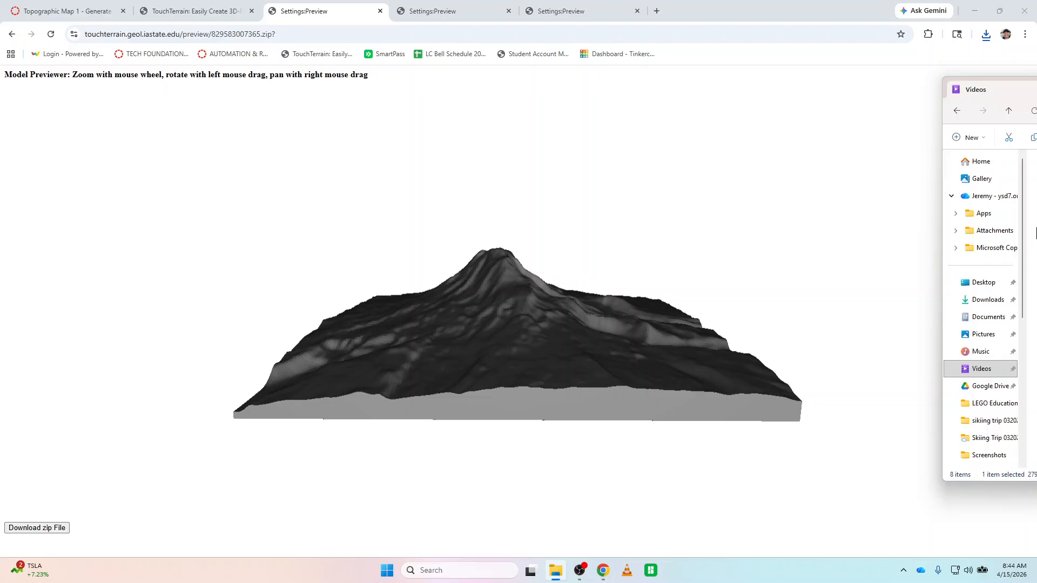
{"action": "left_click", "coordinate": [556, 571]}
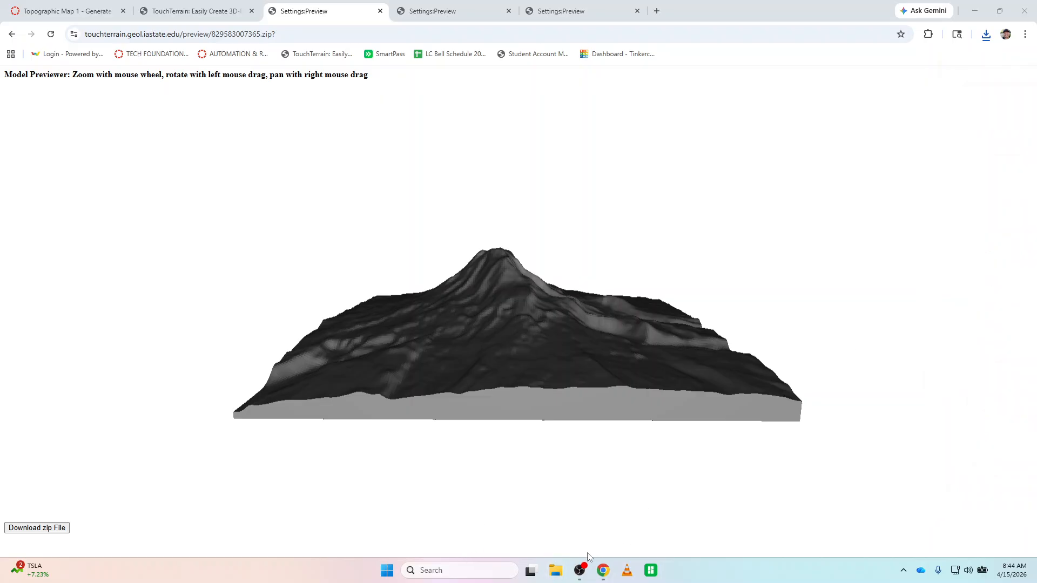
{"action": "left_click", "coordinate": [560, 577]}
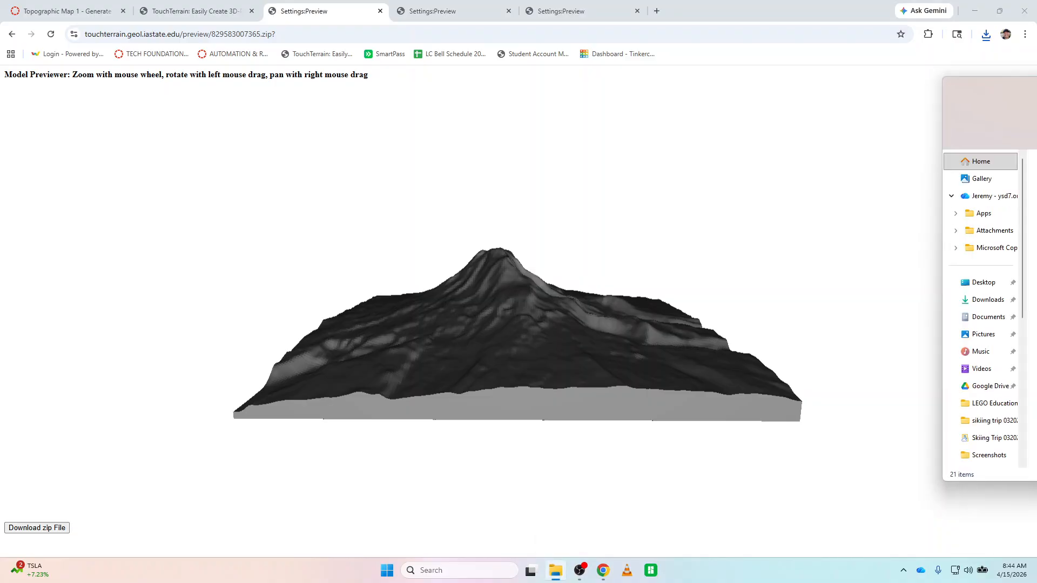
{"action": "left_click_drag", "start_coordinate": [966, 88], "coordinate": [459, 7]}
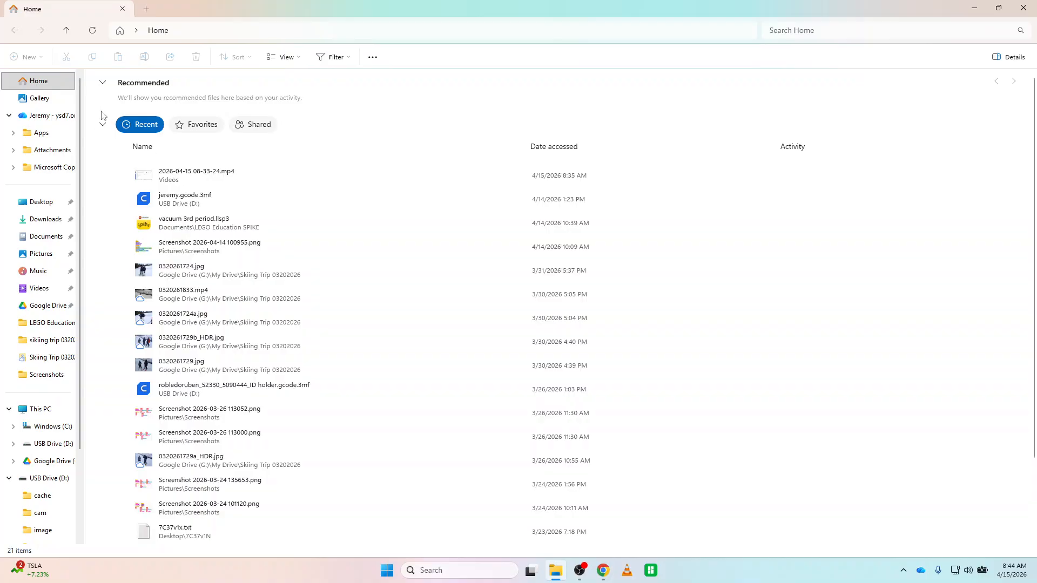
{"action": "left_click", "coordinate": [28, 225]}
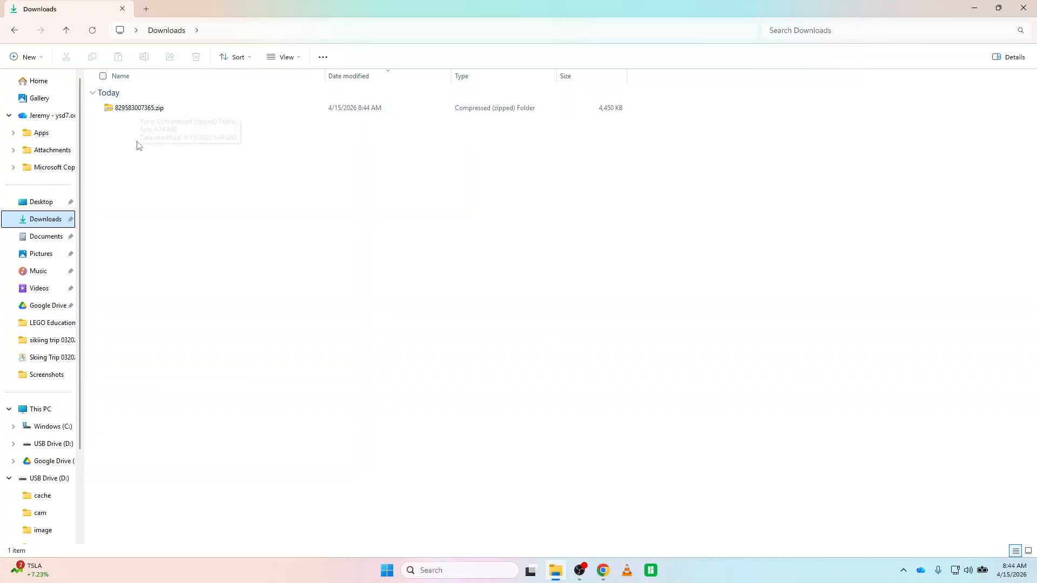
Extract 829583007365.zip to the default destination folder inside Downloads
{"action": "right_click", "coordinate": [140, 110]}
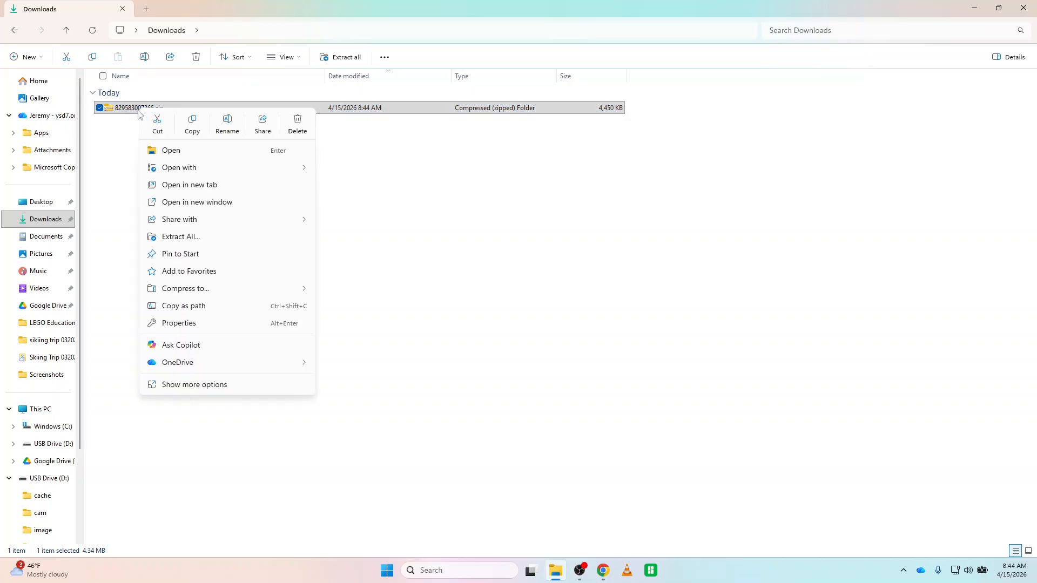
{"action": "left_click", "coordinate": [181, 237]}
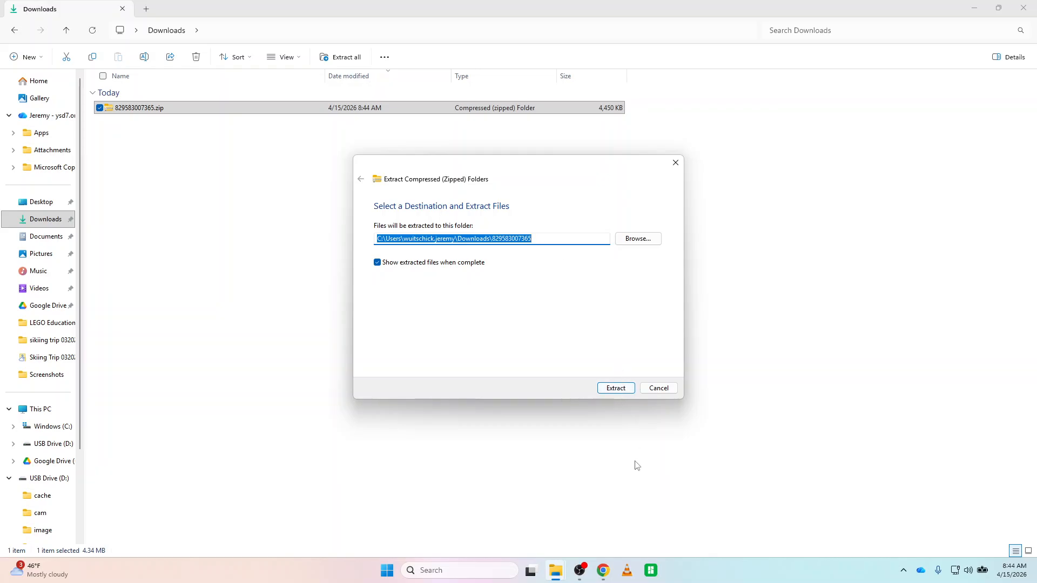
{"action": "left_click", "coordinate": [616, 387]}
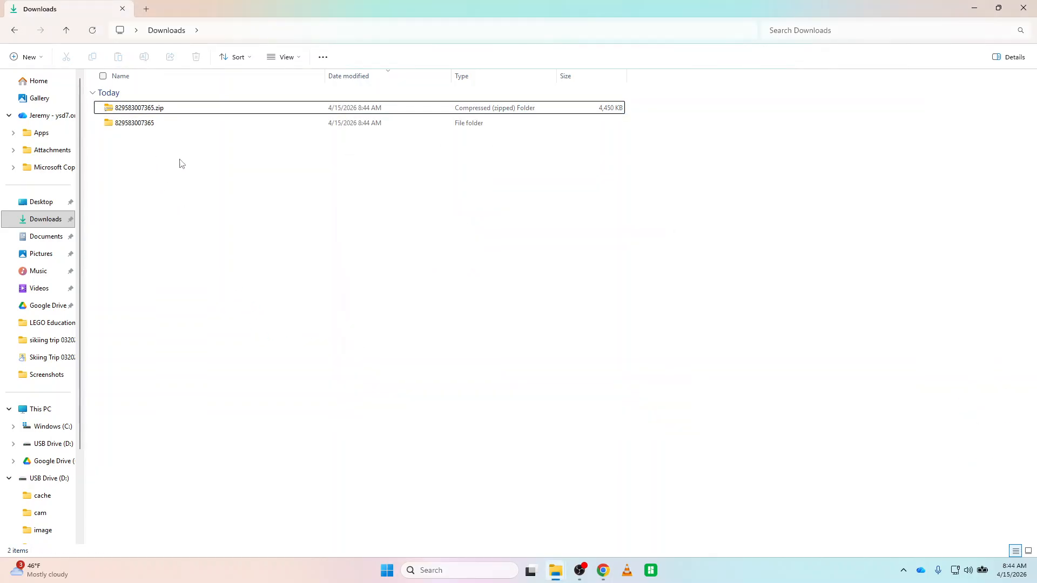
{"action": "left_click", "coordinate": [283, 56]}
{"action": "left_click", "coordinate": [290, 82]}
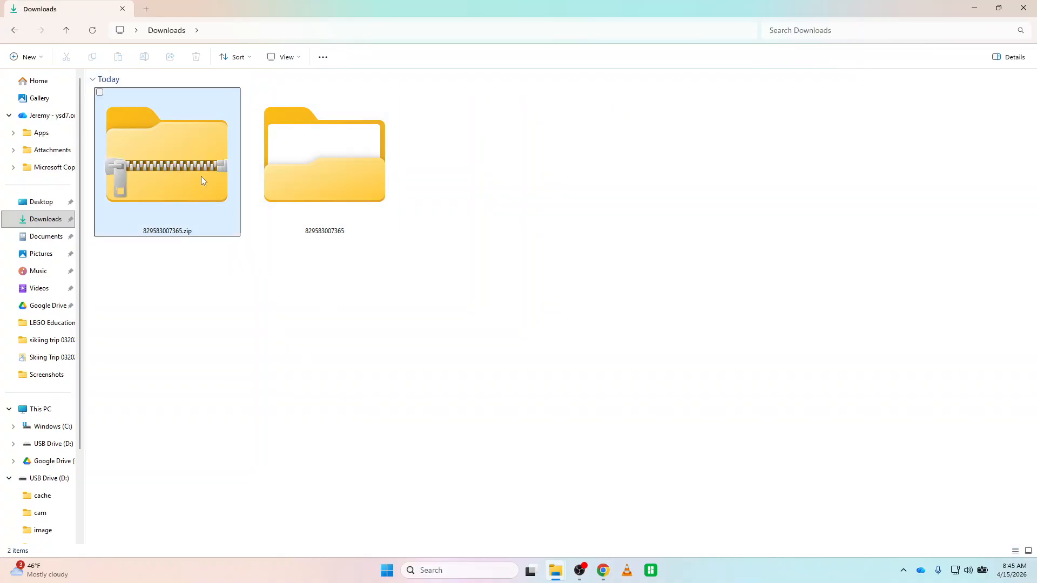
{"action": "double_click", "coordinate": [316, 164]}
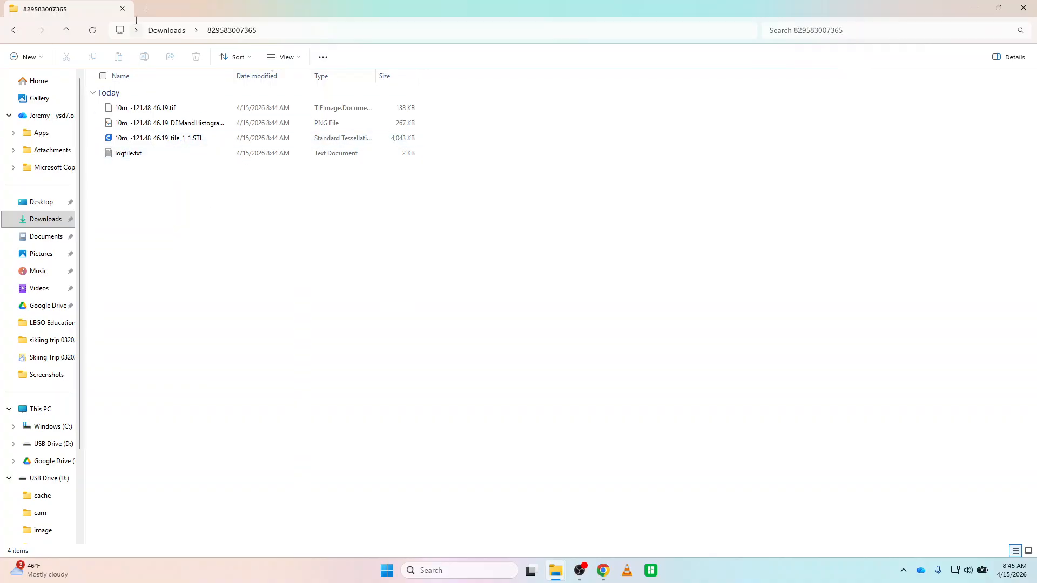
{"action": "left_click_drag", "start_coordinate": [128, 15], "coordinate": [1015, 86]}
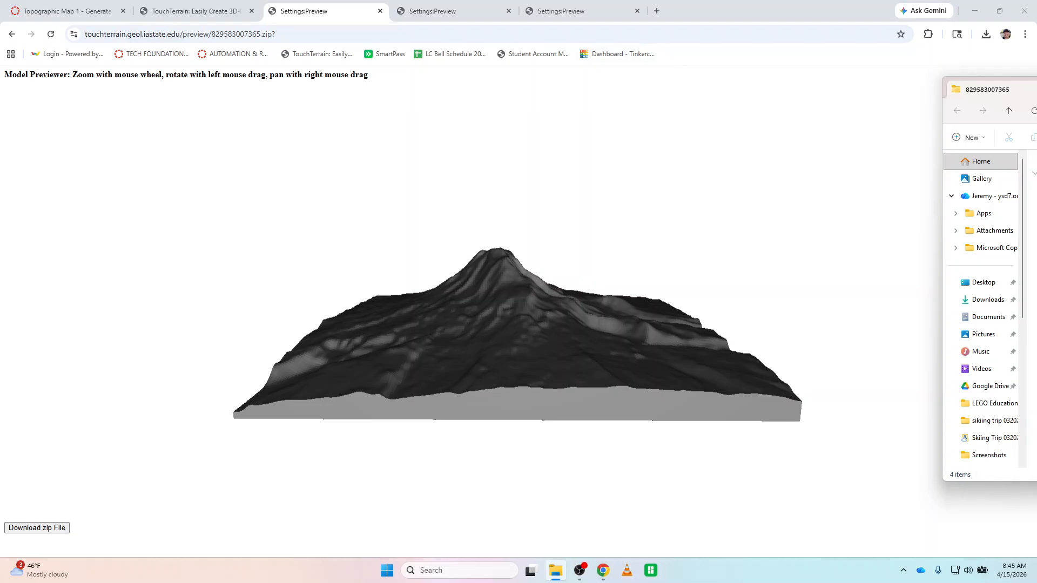
Return to the Topographic Map 1 assignment in Canvas, attach 10m_-121.48_46.19_tile_1_1.STL from the extracted folder, and submit it
{"action": "key", "text": "ctrl+1"}
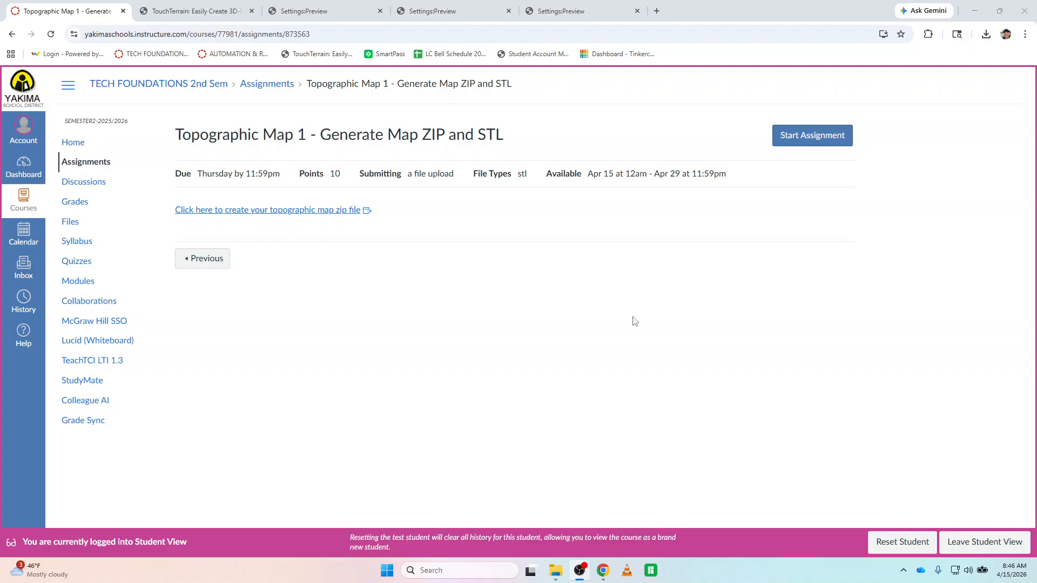
{"action": "left_click", "coordinate": [805, 139]}
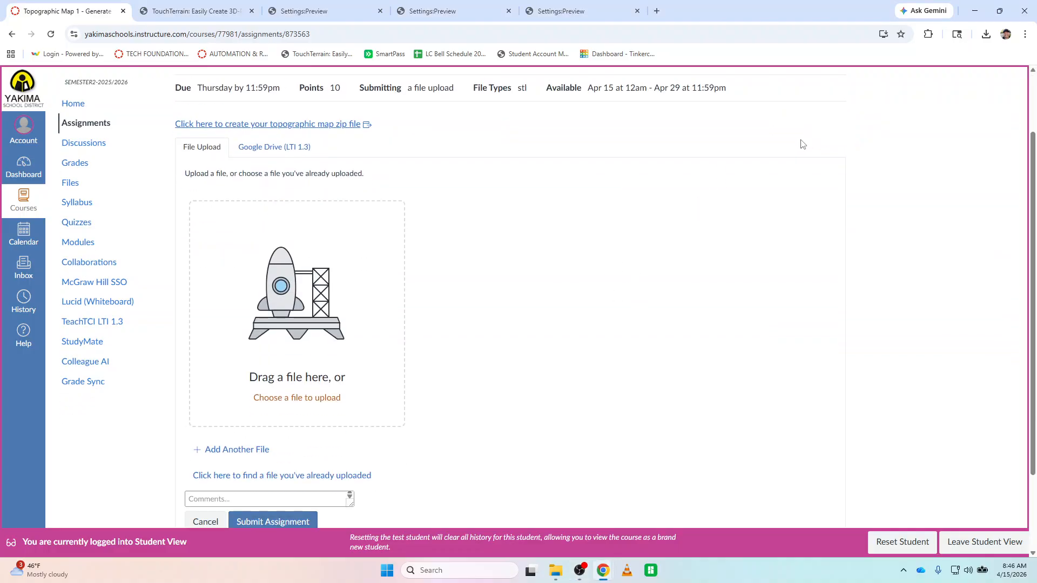
{"action": "left_click", "coordinate": [310, 305]}
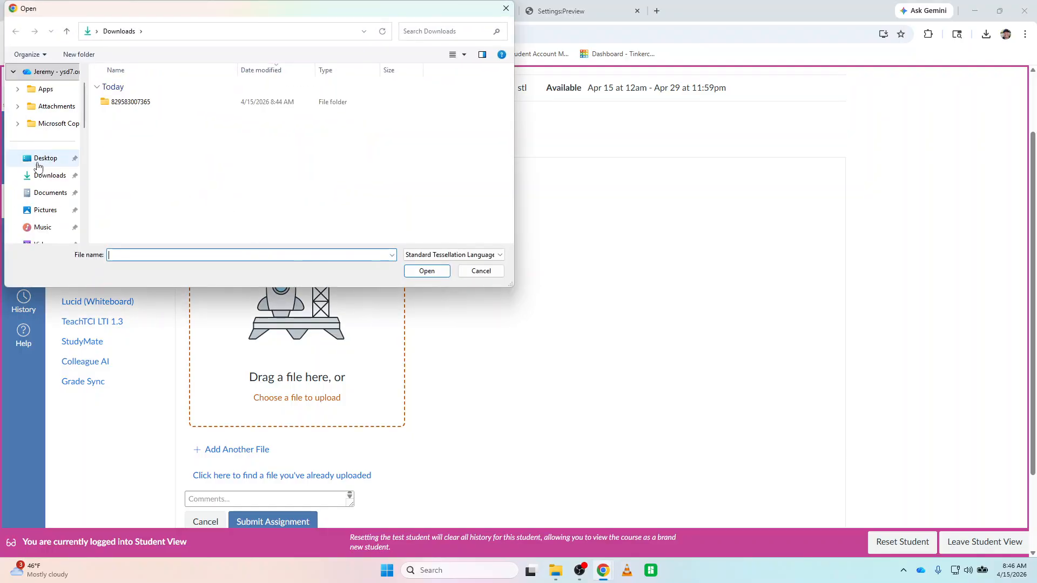
{"action": "left_click", "coordinate": [36, 179]}
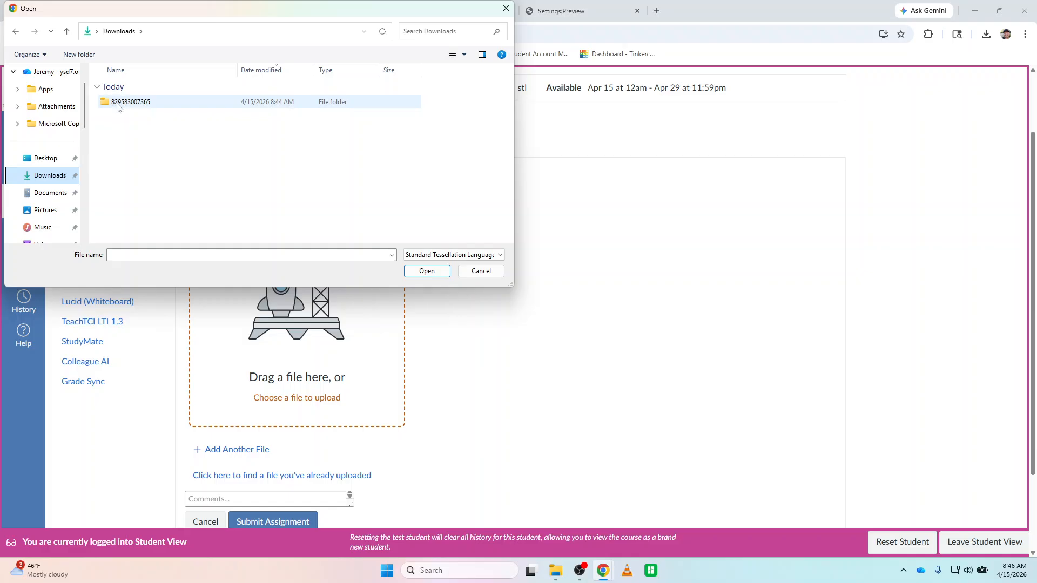
{"action": "double_click", "coordinate": [124, 104]}
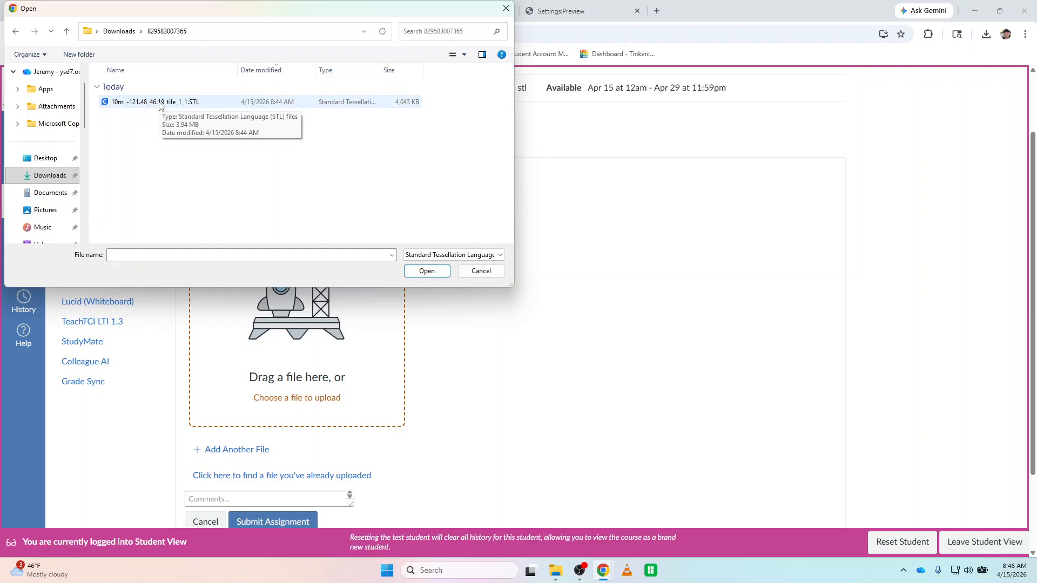
{"action": "double_click", "coordinate": [160, 103]}
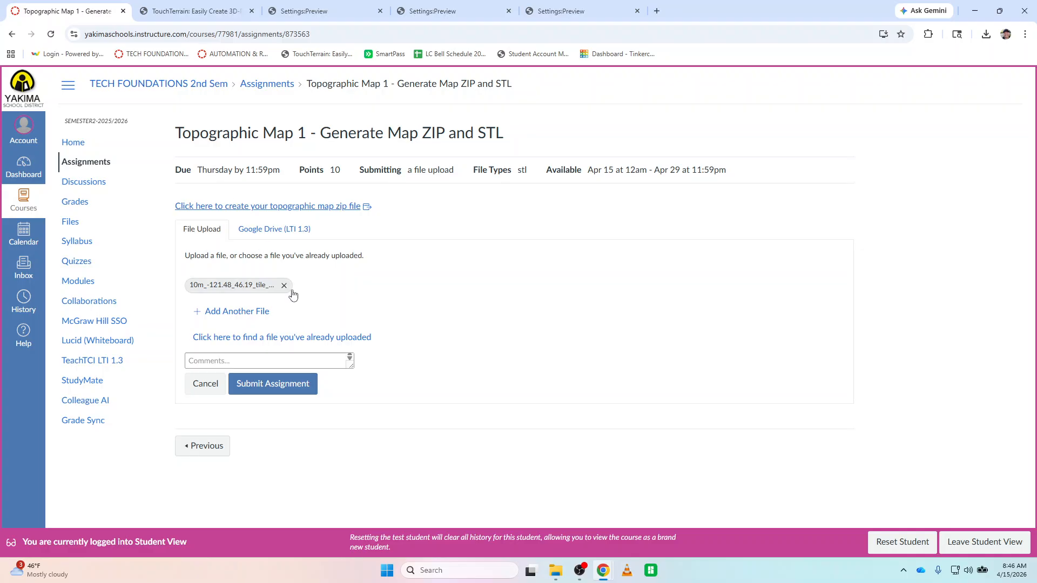
{"action": "left_click", "coordinate": [281, 385]}
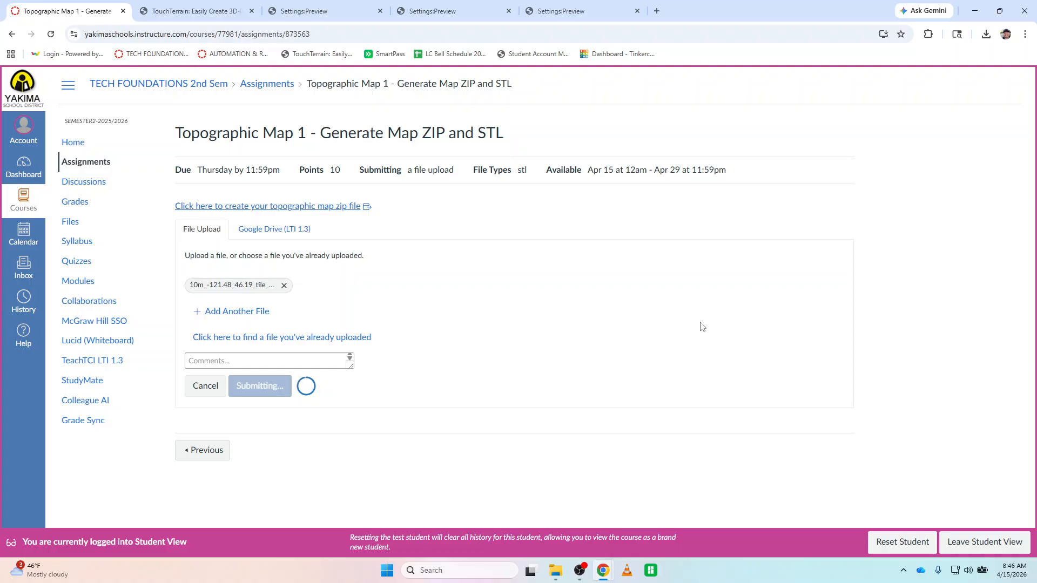